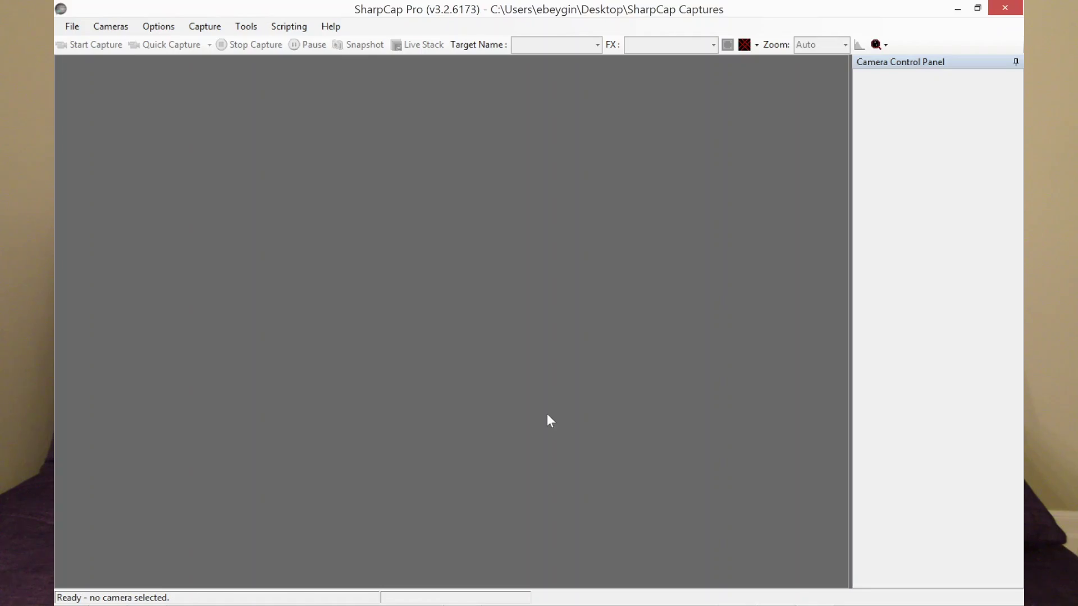
# - Connect the QHY163M camera and turn off Auto for the output format
pyautogui.click(116, 28)
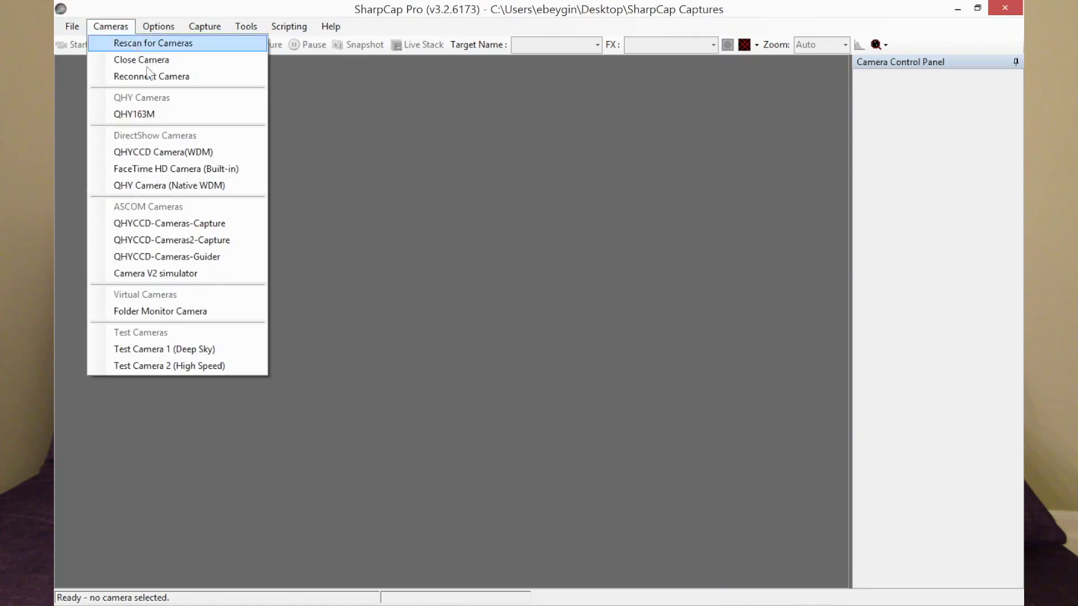
pyautogui.click(137, 116)
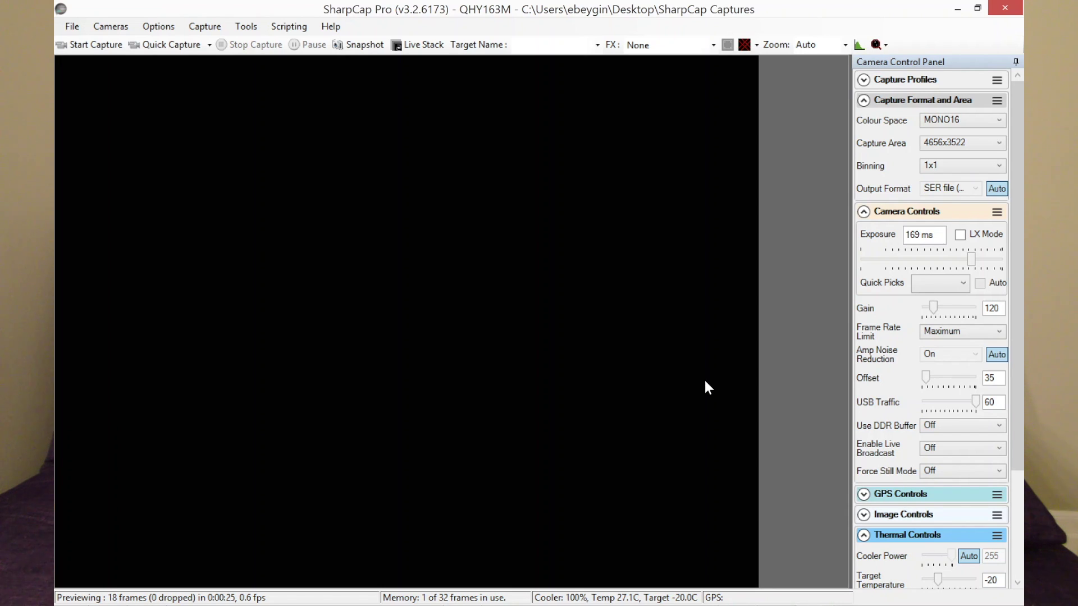
pyautogui.click(1004, 188)
# - Set the output format to FITS files (*.fits)
pyautogui.click(953, 192)
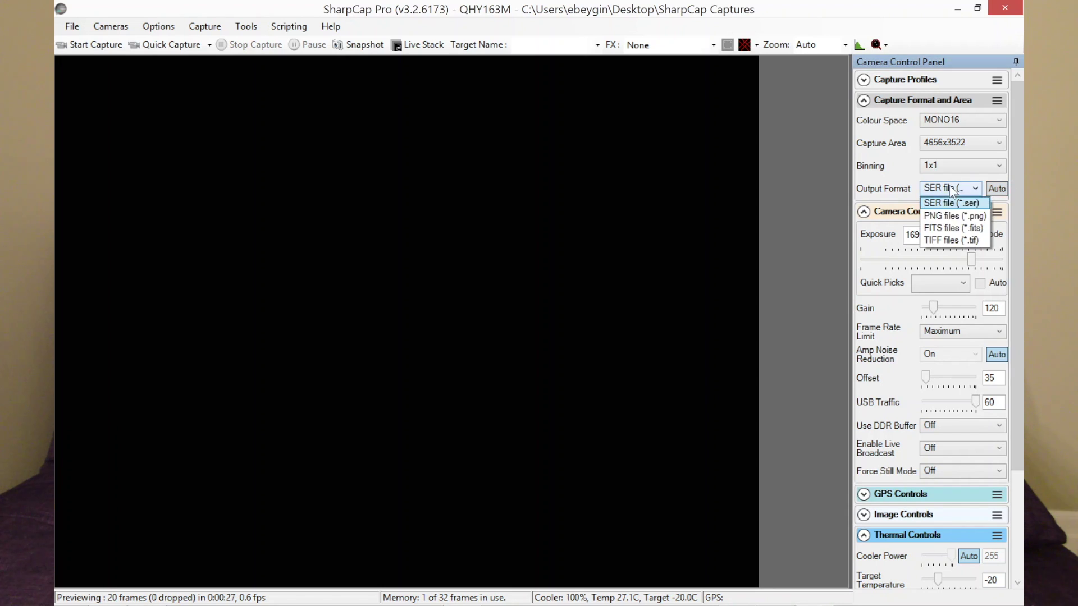
pyautogui.click(947, 227)
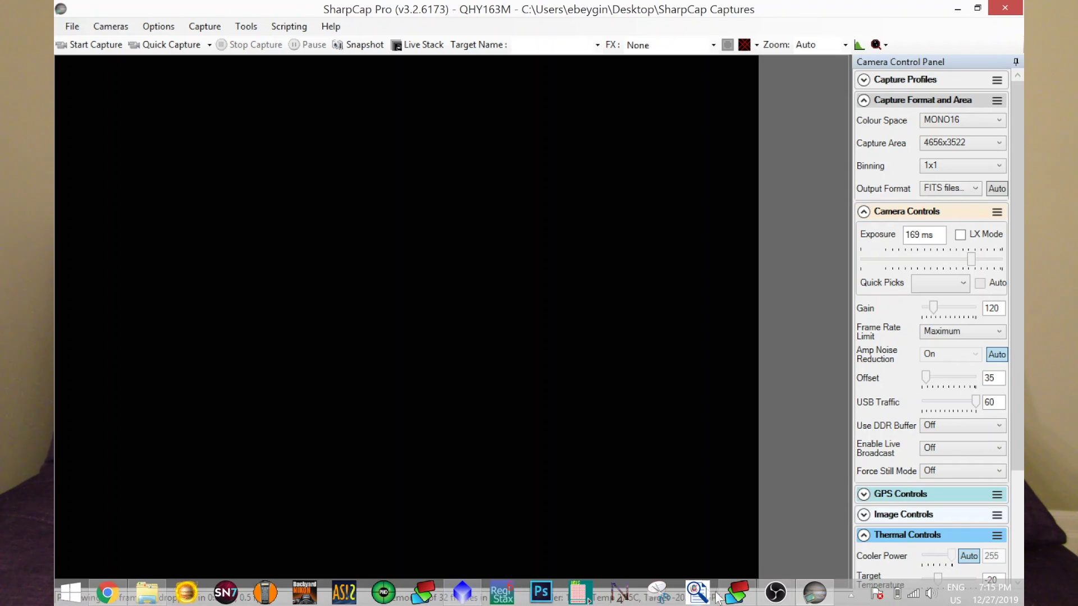
# - Scroll DeepSkyStacker's file list down to the new darks 60s frames, then bring PixInsight forward
pyautogui.click(737, 592)
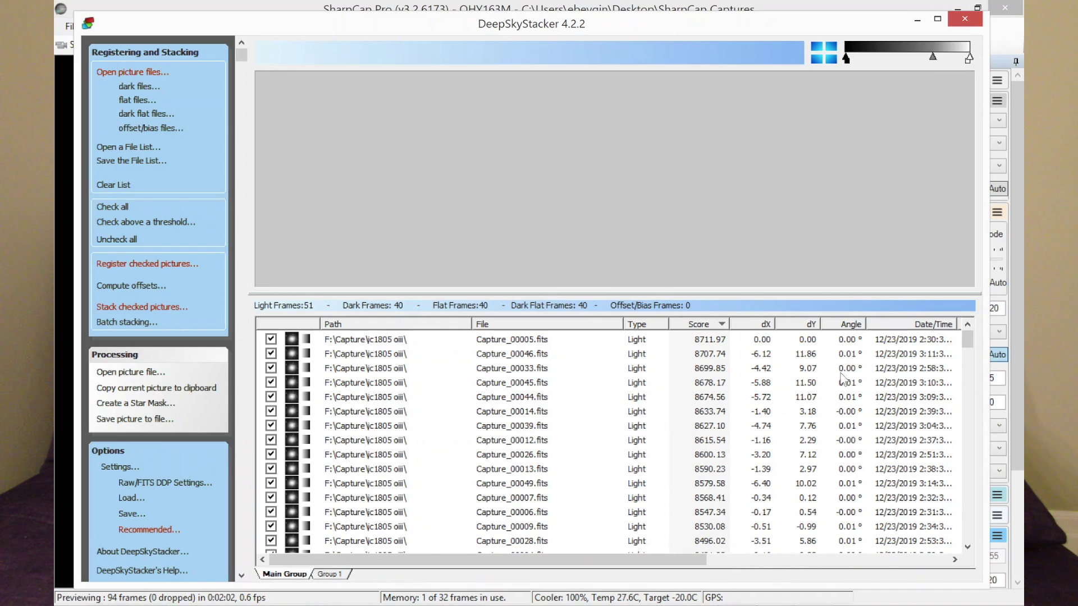
pyautogui.moveTo(967, 338); pyautogui.dragTo(975, 411)
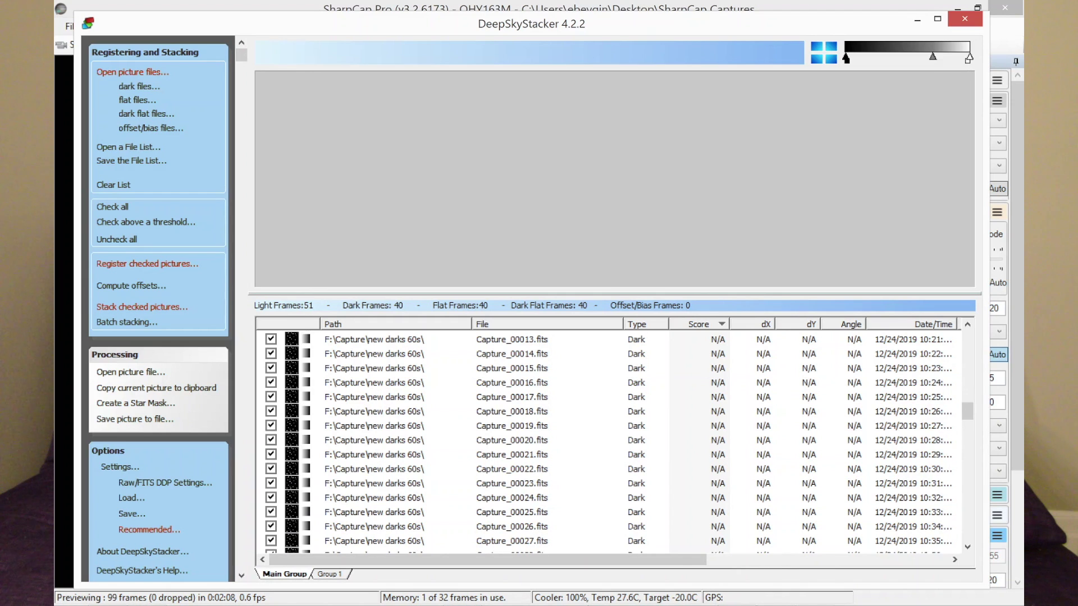
pyautogui.moveTo(471, 600)
pyautogui.click(471, 600)
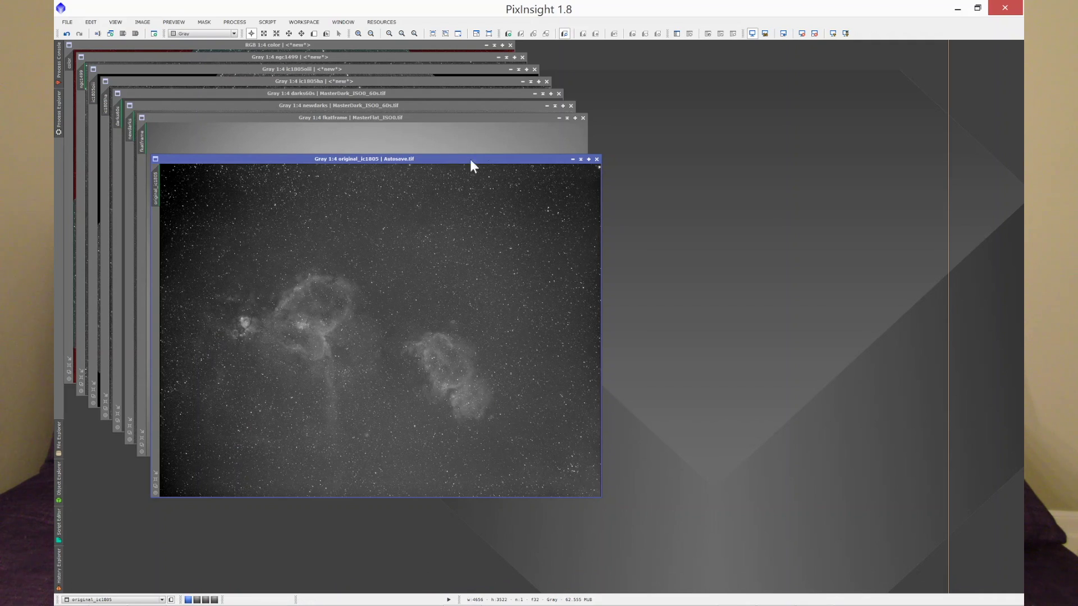
# - Maximize original_ic1805, zoom to 1:2 and apply a boosted STF AutoStretch
pyautogui.click(588, 159)
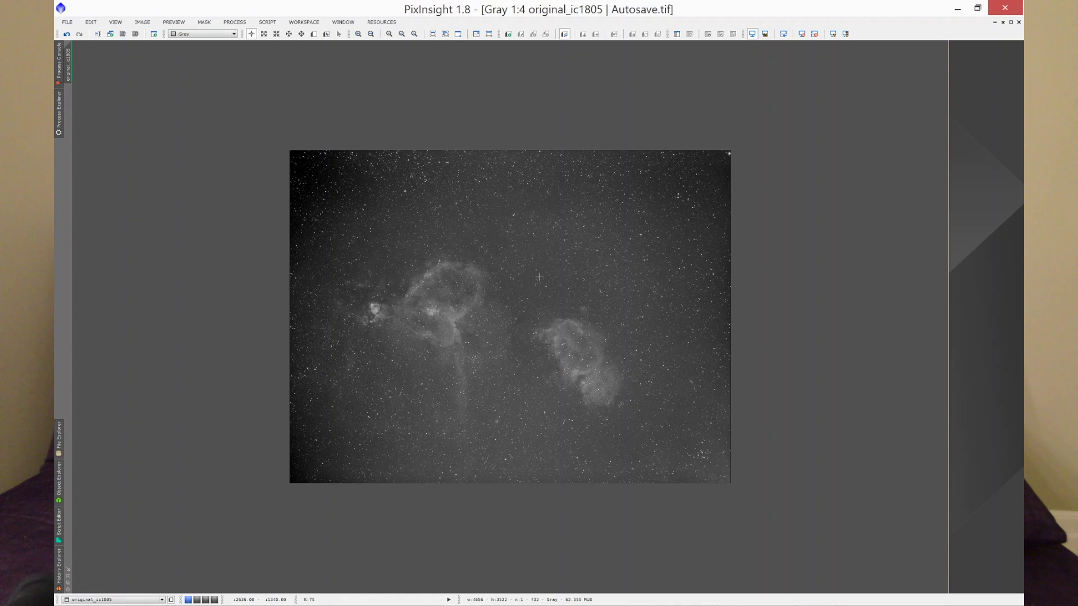
pyautogui.scroll(2, 539, 277)
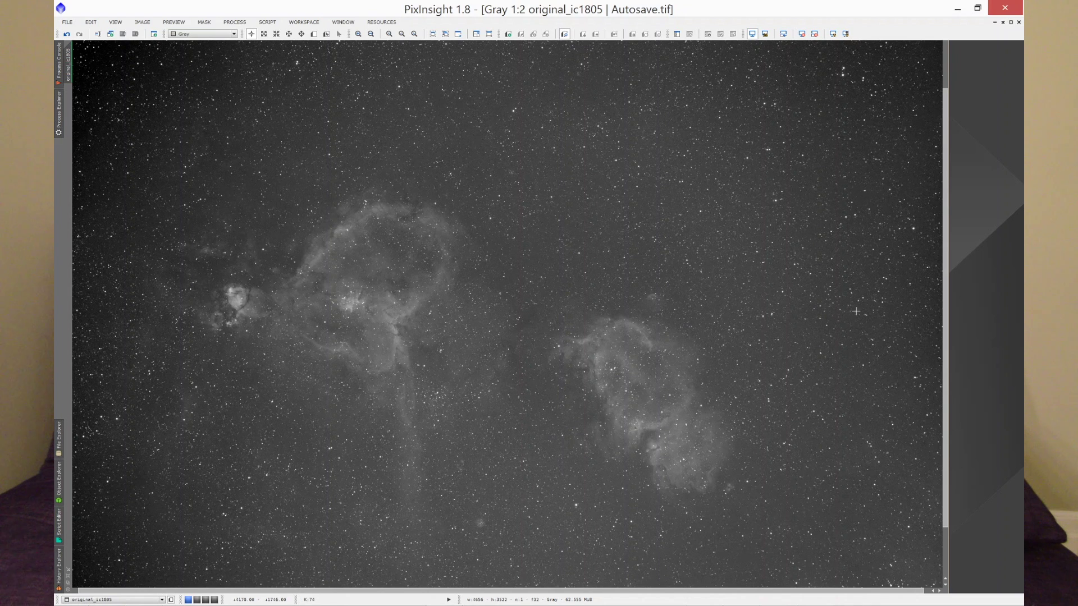
pyautogui.moveTo(945, 283); pyautogui.dragTo(946, 378)
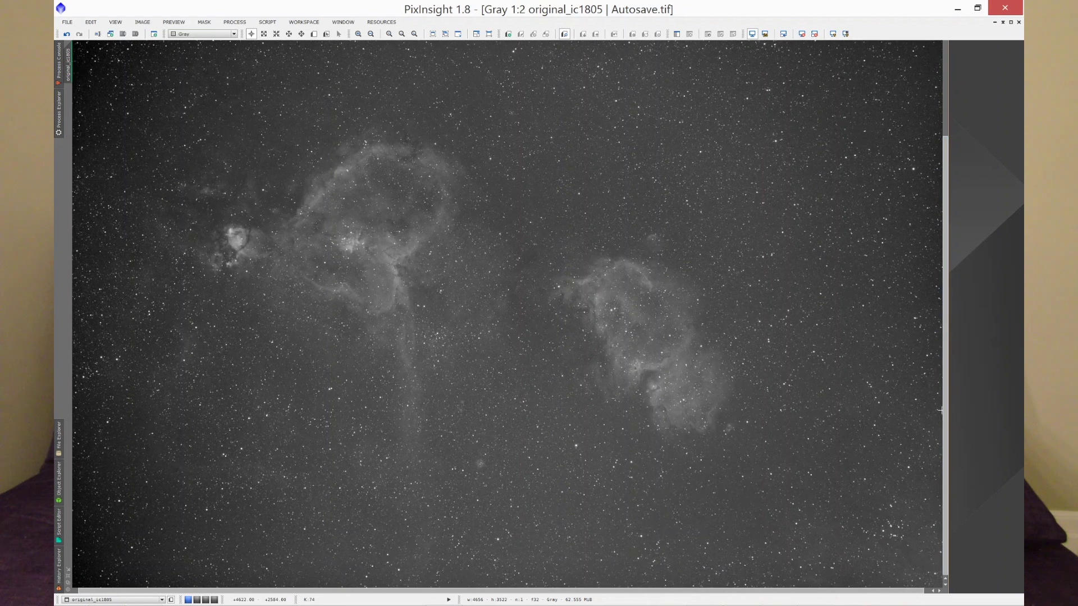
pyautogui.click(142, 22)
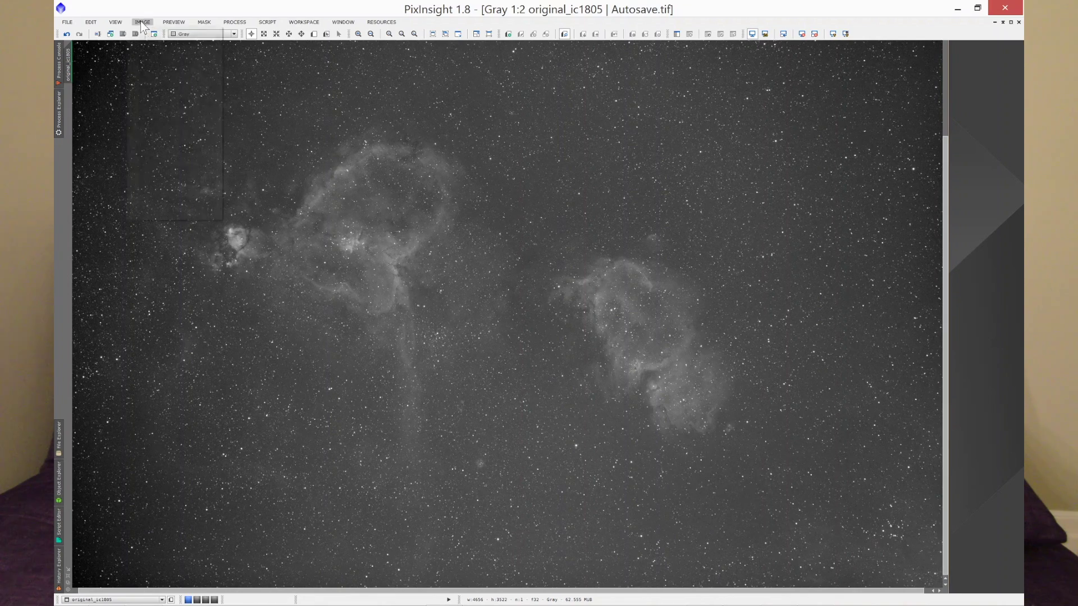
pyautogui.click(169, 162)
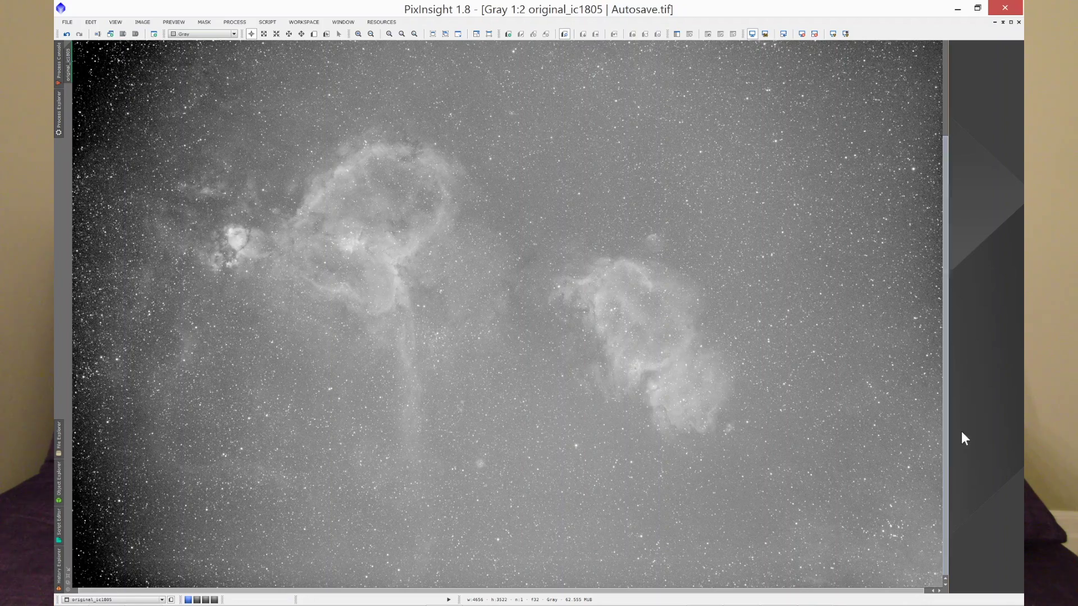
# - Switch original_ic1805 to the normal STF AutoStretch and restore it among the cascaded windows
pyautogui.moveTo(946, 411); pyautogui.dragTo(938, 277)
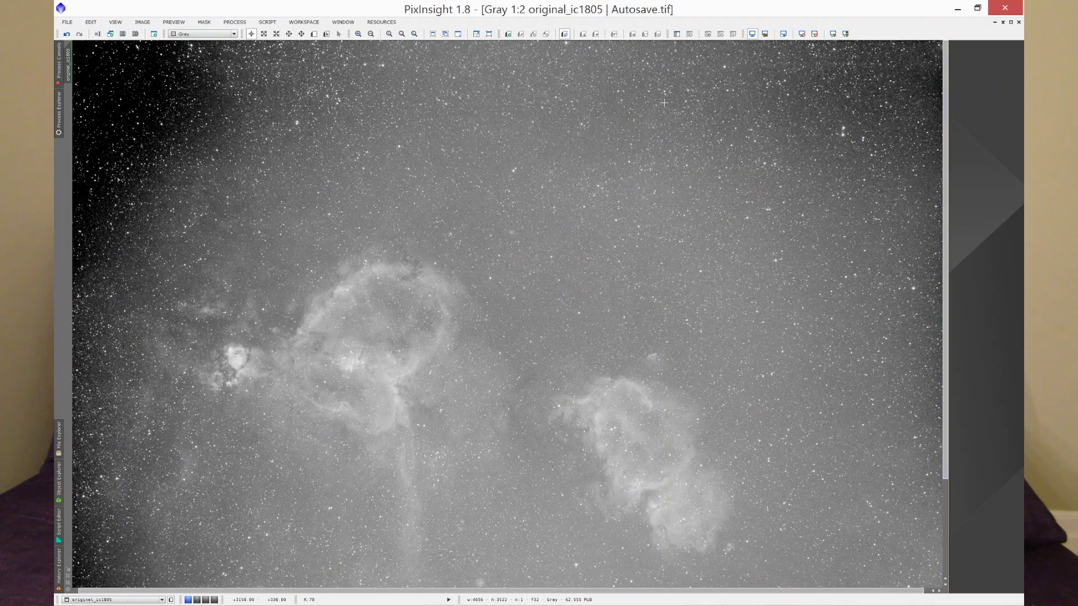
pyautogui.moveTo(944, 104); pyautogui.dragTo(954, 263)
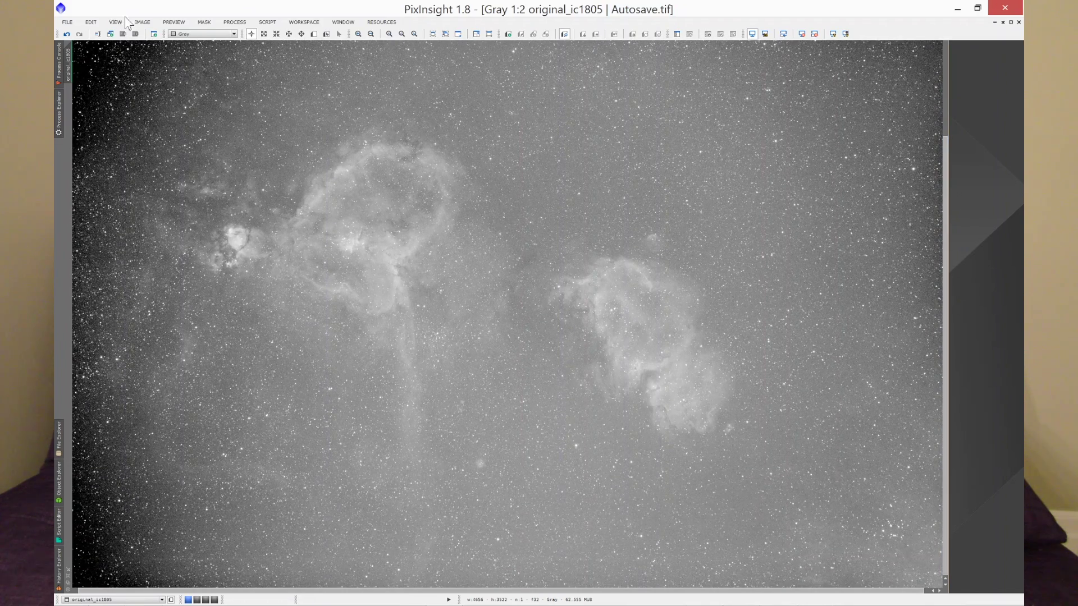
pyautogui.click(141, 22)
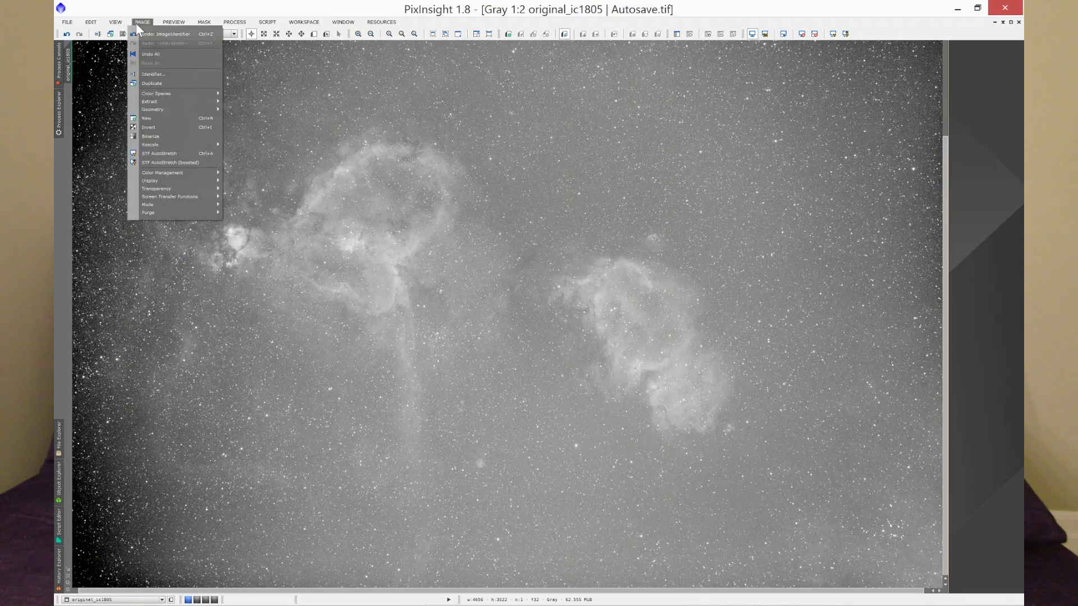
pyautogui.click(173, 153)
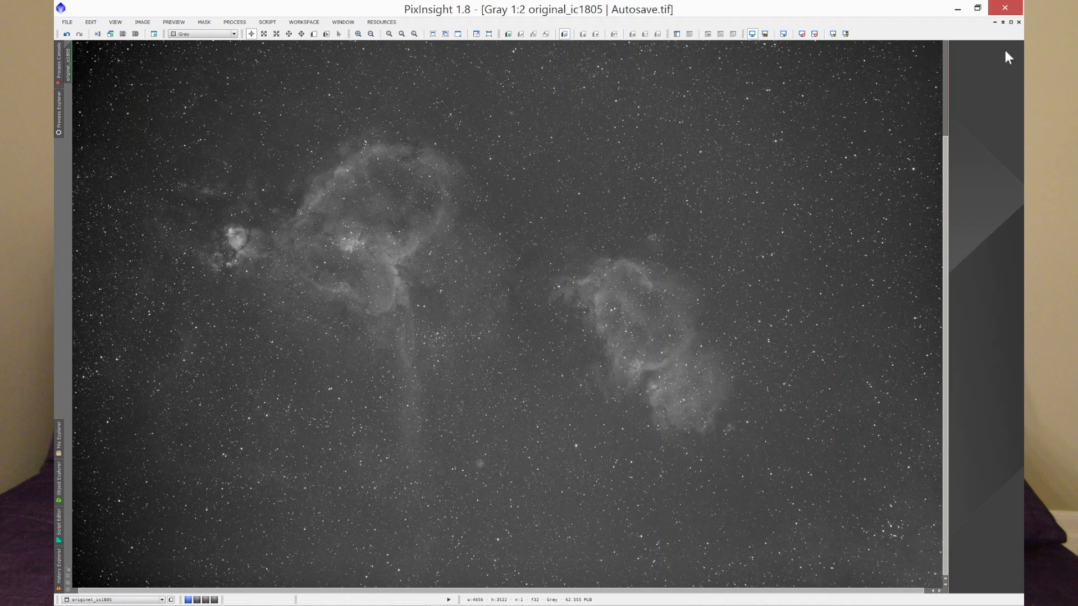
pyautogui.click(1010, 21)
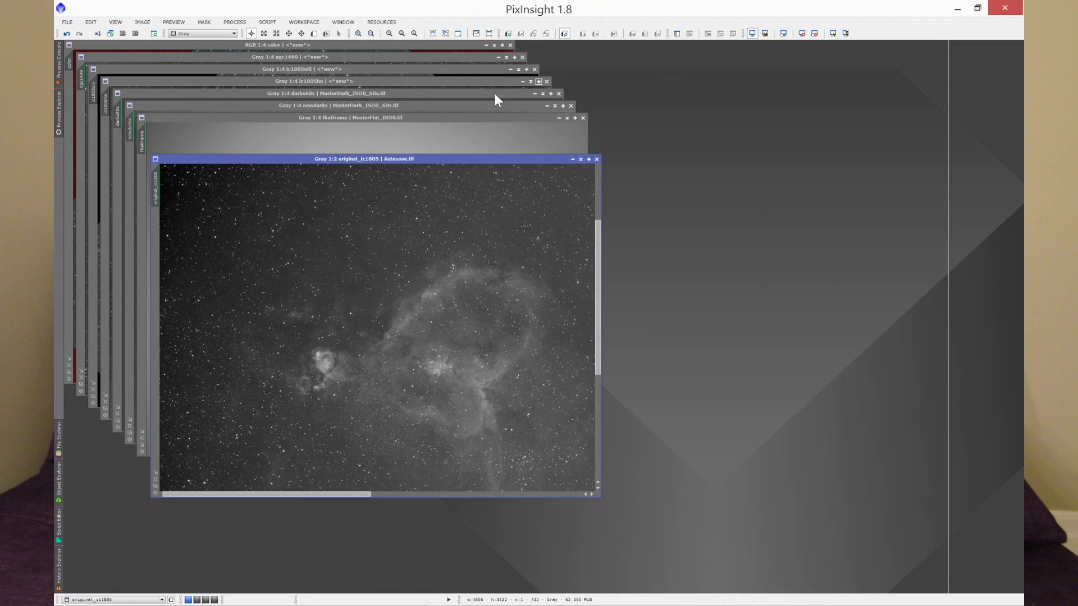
# - Maximize the MasterFlat_ISO0 flat, apply a boosted STF AutoStretch, then restore the window
pyautogui.click(380, 119)
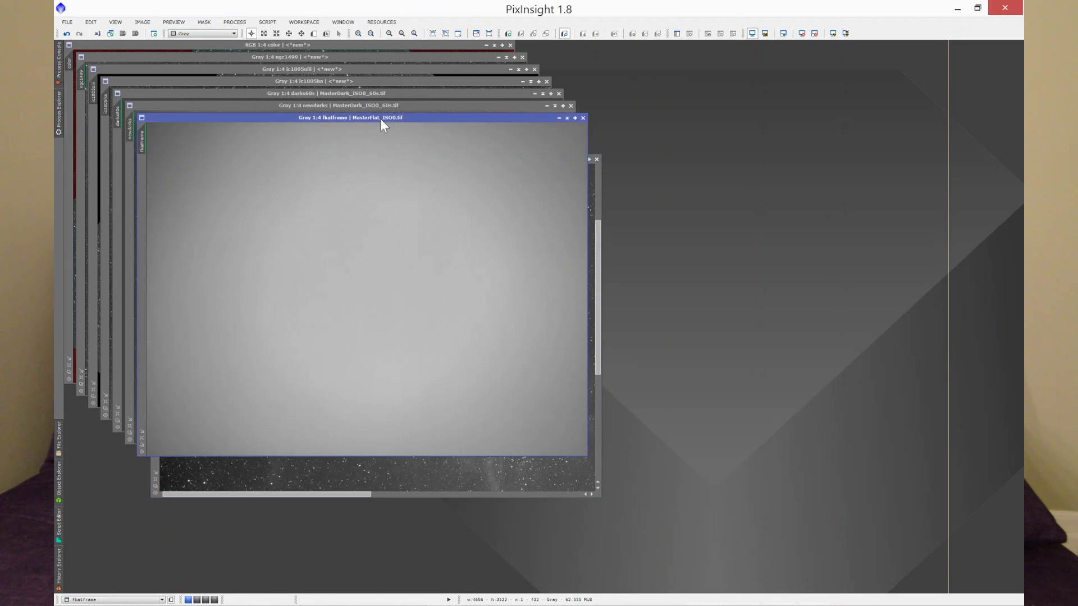
pyautogui.click(574, 118)
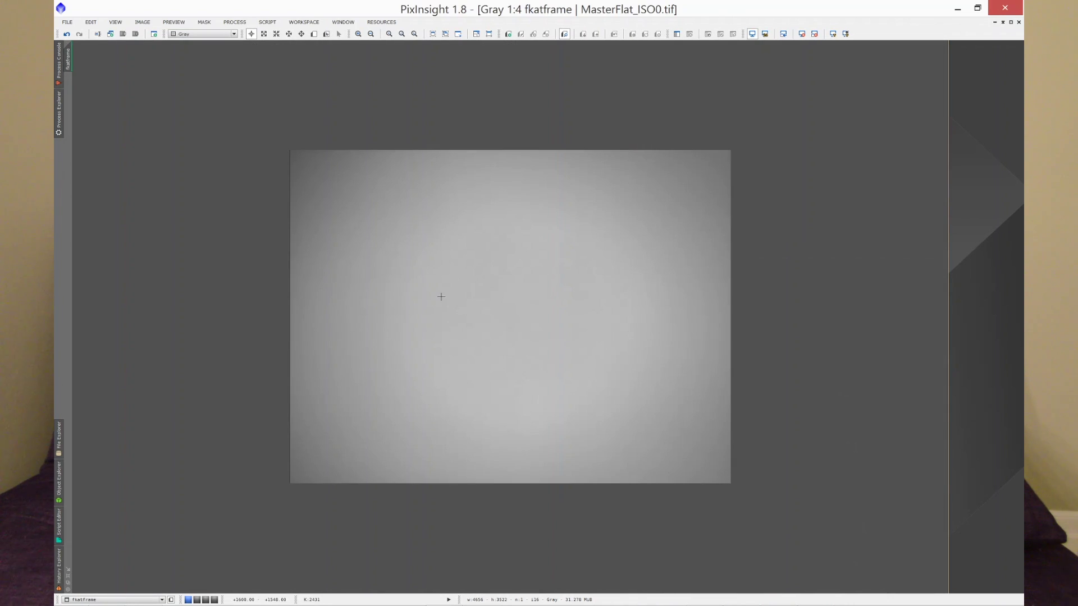
pyautogui.click(116, 23)
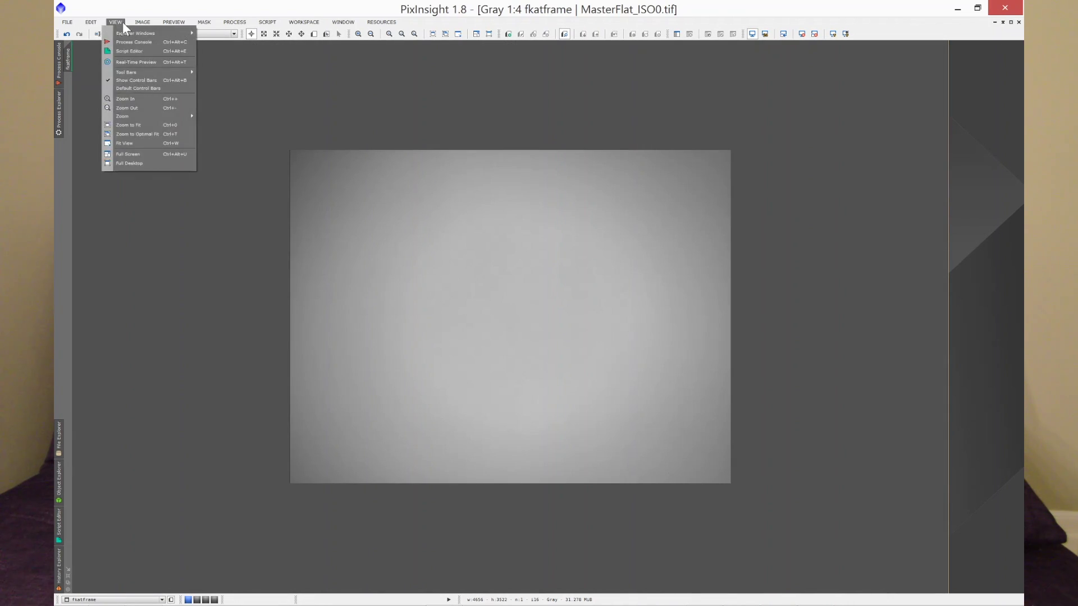
pyautogui.moveTo(142, 23)
pyautogui.click(163, 162)
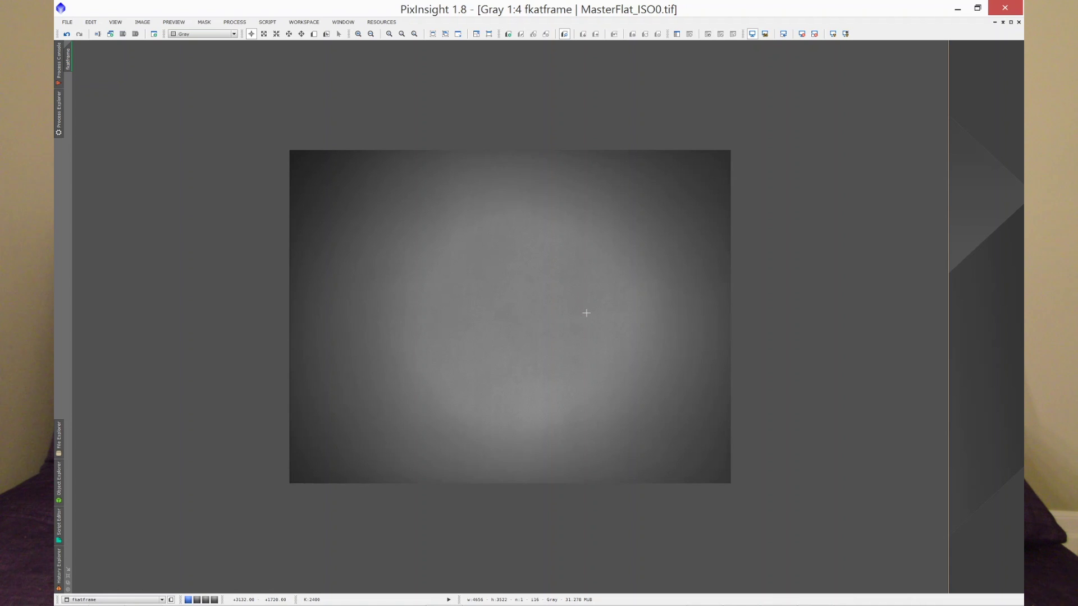
pyautogui.click(1012, 23)
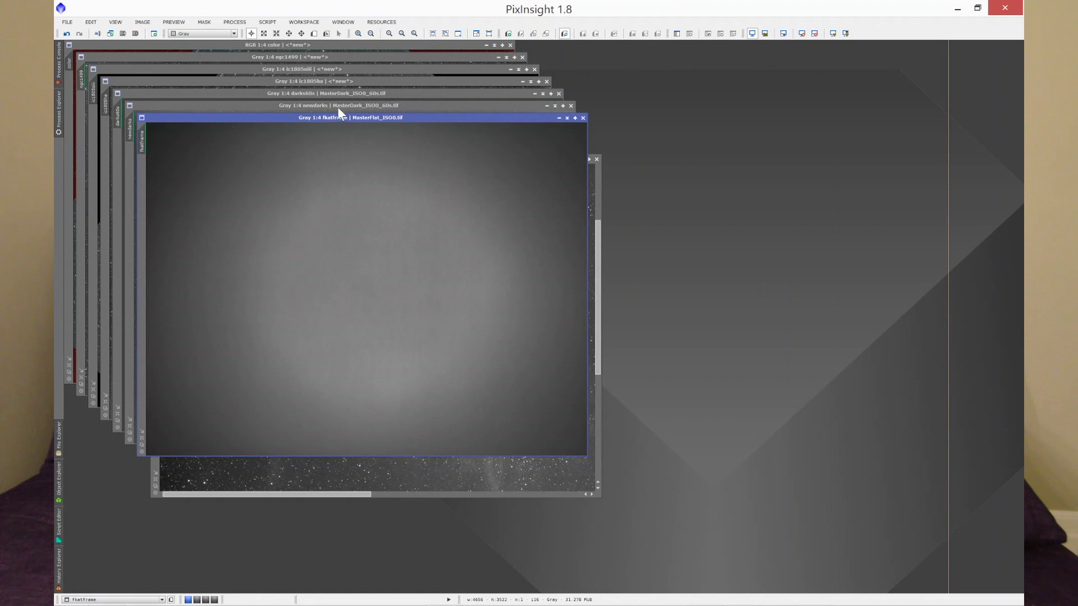
# - Bring the MasterDark_ISO0_60s frame forward, maximize it and fit the whole frame in view
pyautogui.click(321, 93)
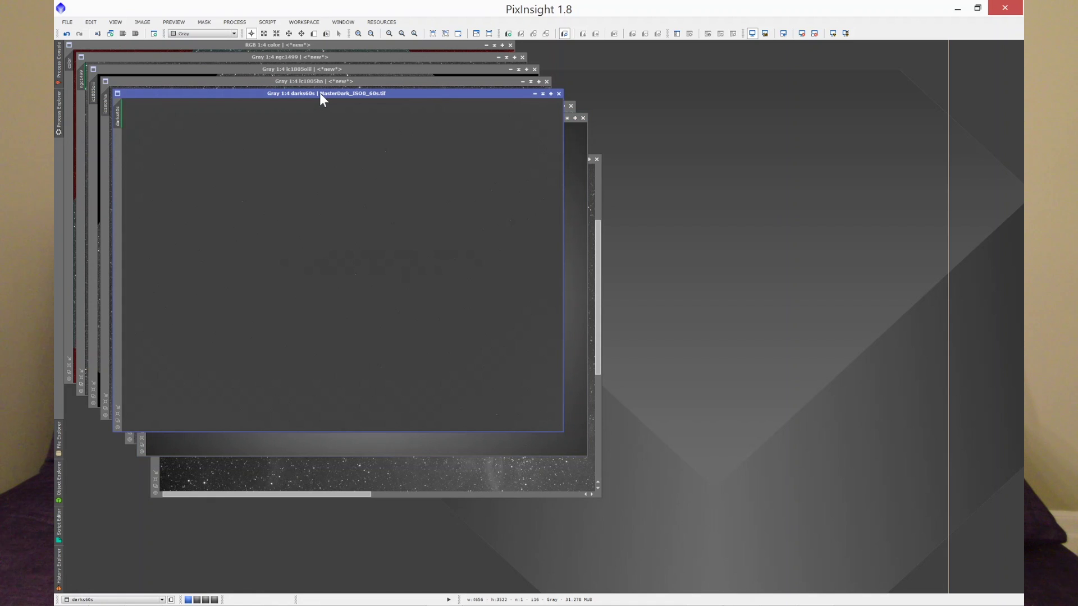
pyautogui.moveTo(320, 94); pyautogui.dragTo(332, 105)
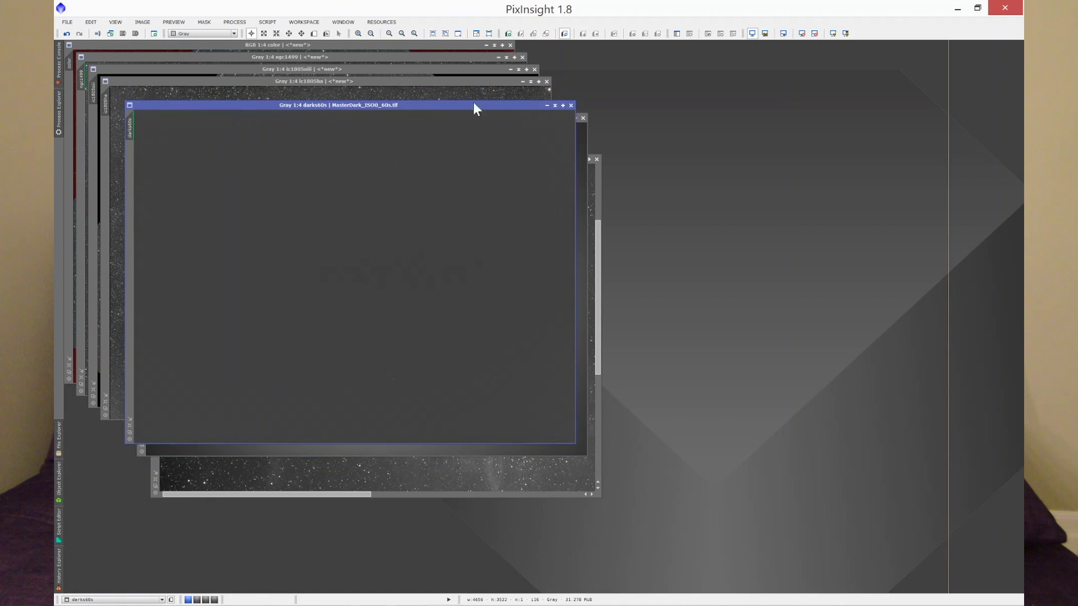
pyautogui.click(562, 105)
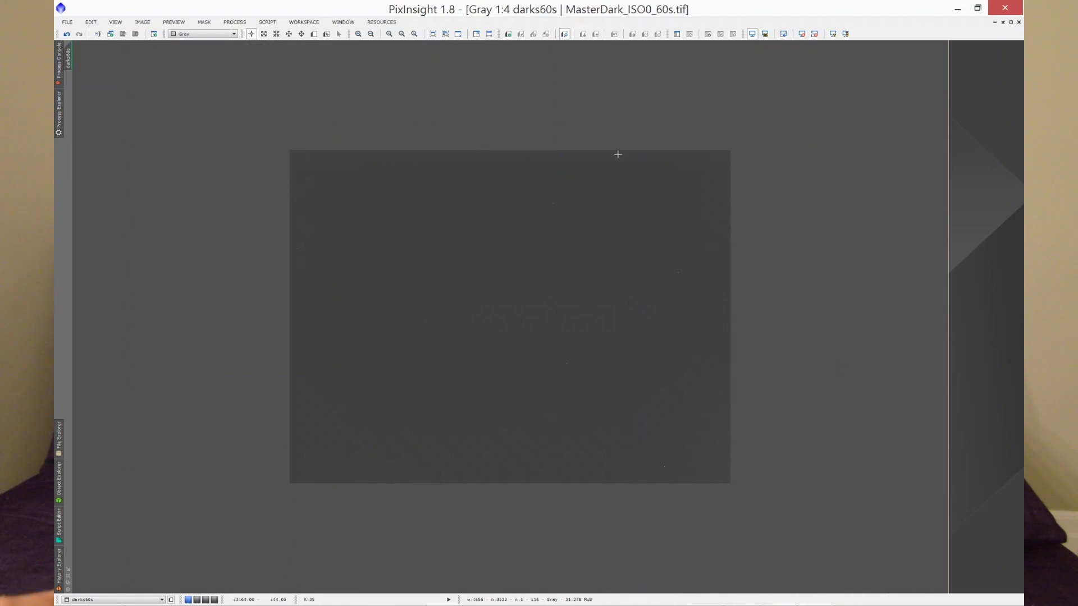
pyautogui.scroll(2, 617, 155)
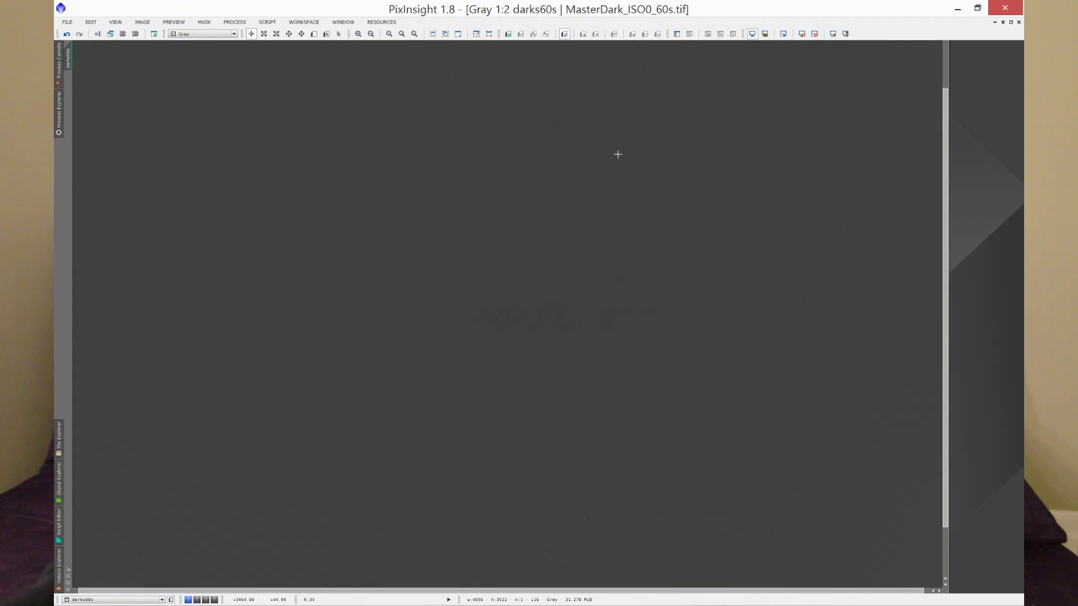
pyautogui.scroll(-1, 617, 154)
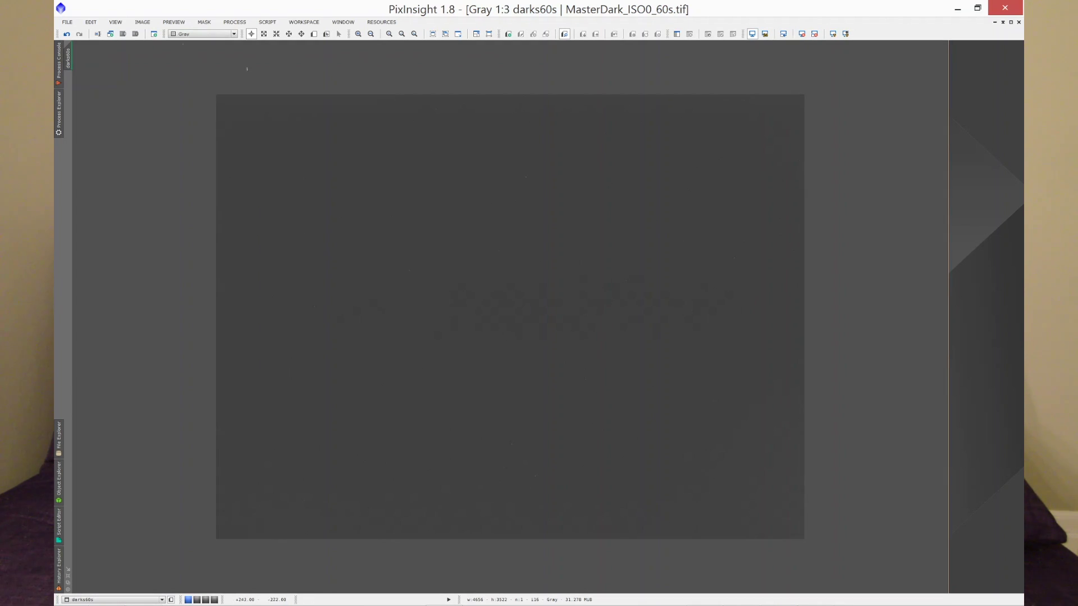
pyautogui.click(138, 24)
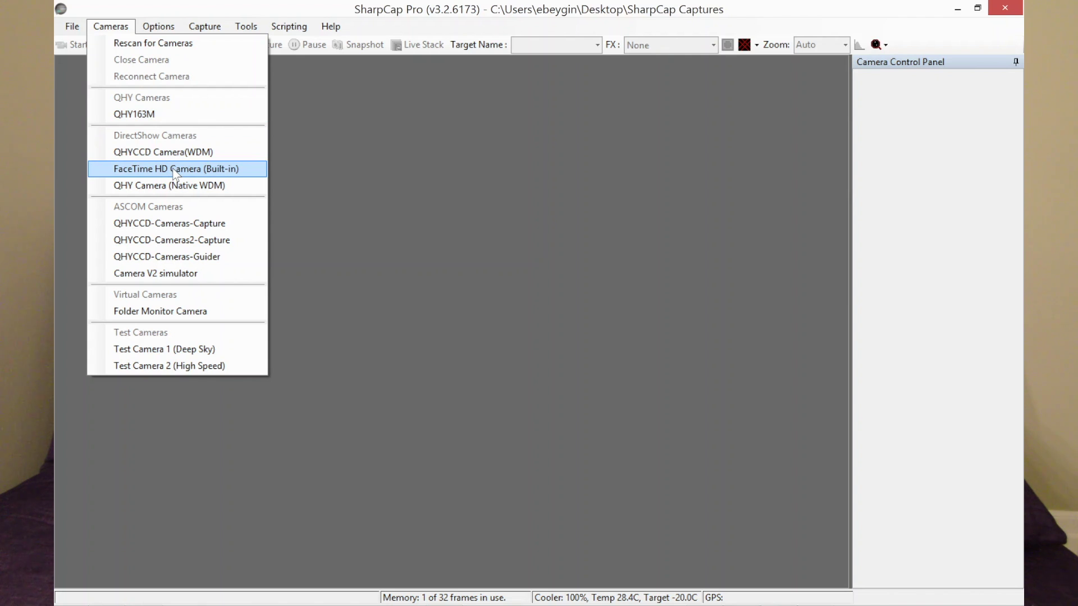
# - Connect the QHYCCD-Cameras-Capture camera, accepting the ASCOM warning
pyautogui.click(183, 225)
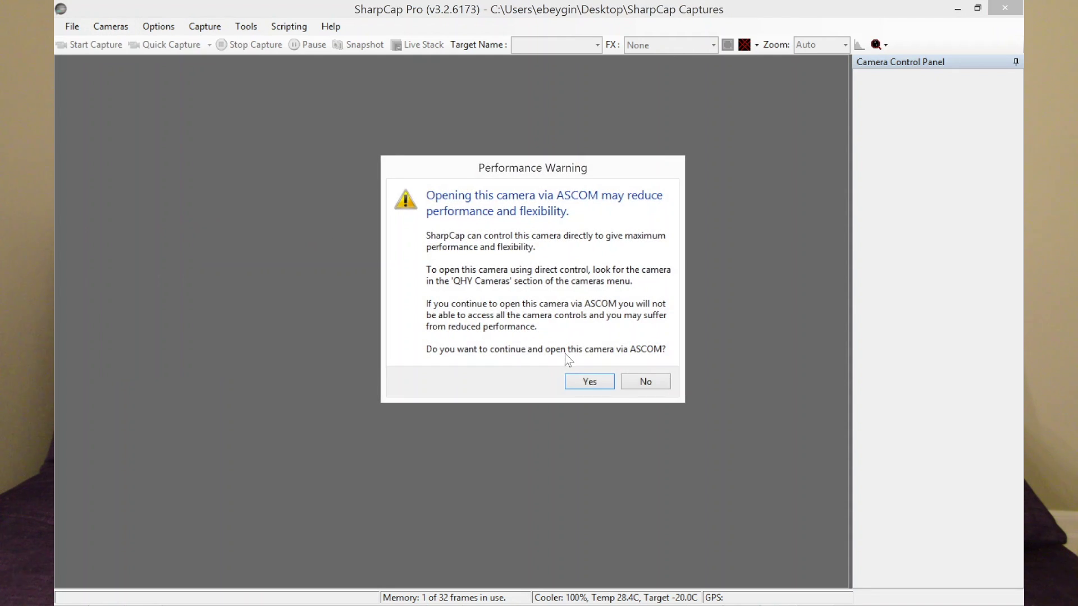
pyautogui.click(581, 383)
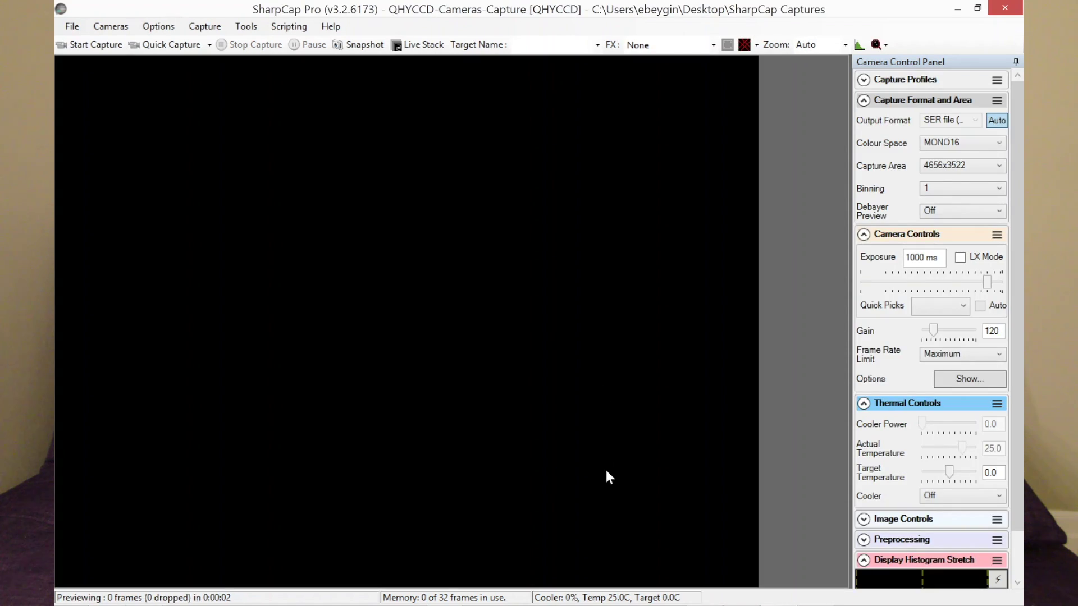
pyautogui.click(815, 593)
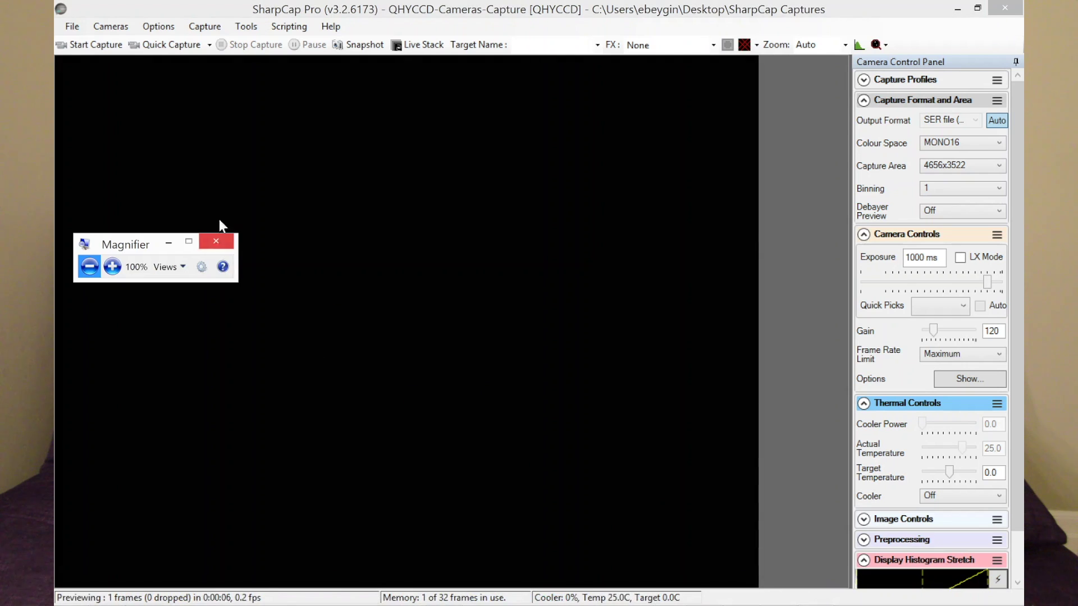
pyautogui.click(218, 241)
# - Connect QHYCCD-Cameras2-Capture via ASCOM and set gain 155 and offset 140
pyautogui.click(110, 28)
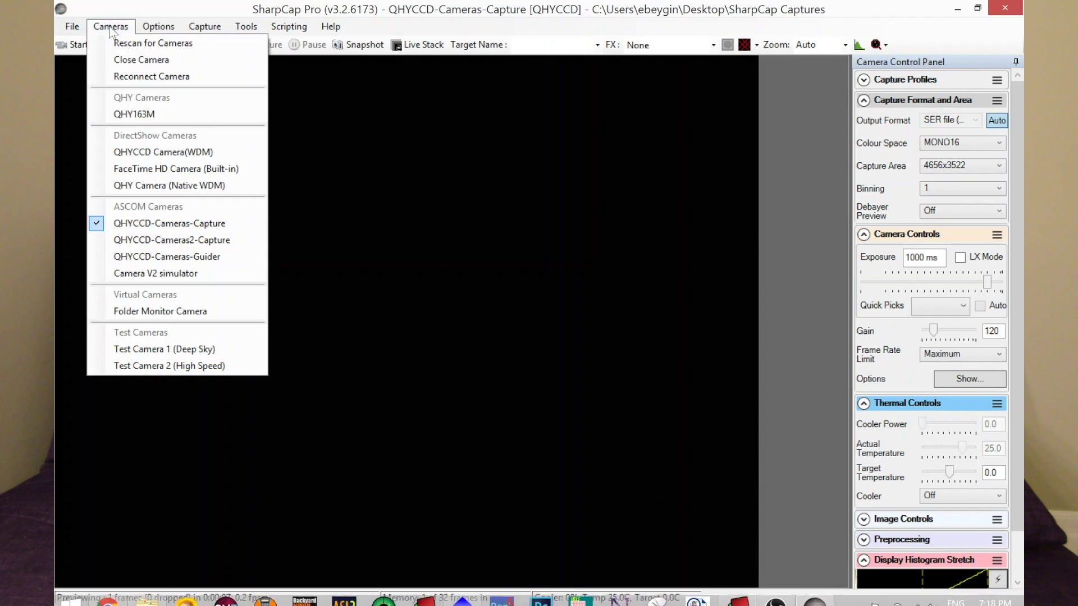
pyautogui.click(184, 242)
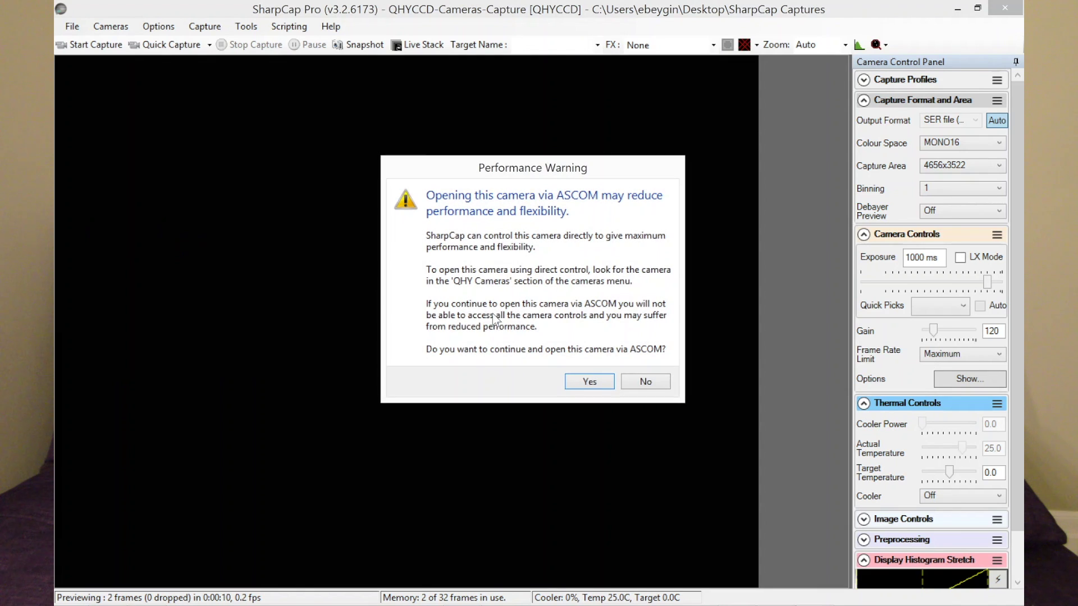
pyautogui.click(584, 382)
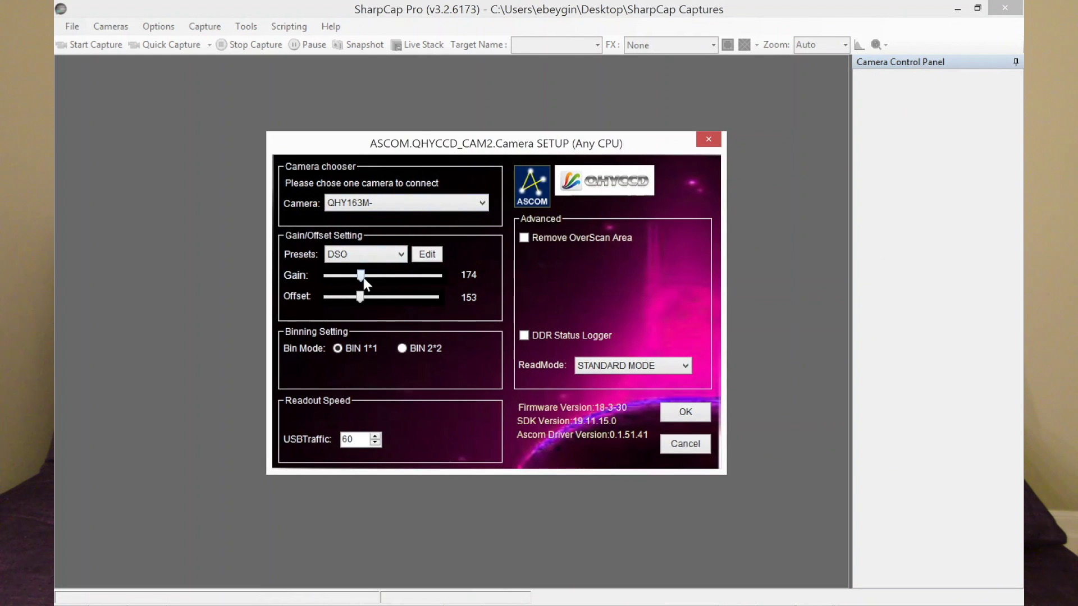
pyautogui.moveTo(361, 275); pyautogui.dragTo(358, 276)
pyautogui.moveTo(359, 297); pyautogui.dragTo(354, 298)
# - Open F:\Capture\darks 60s\Capture_00000.CameraSettings.txt, highlight its Gain=120 line, then return to SharpCap
pyautogui.click(147, 600)
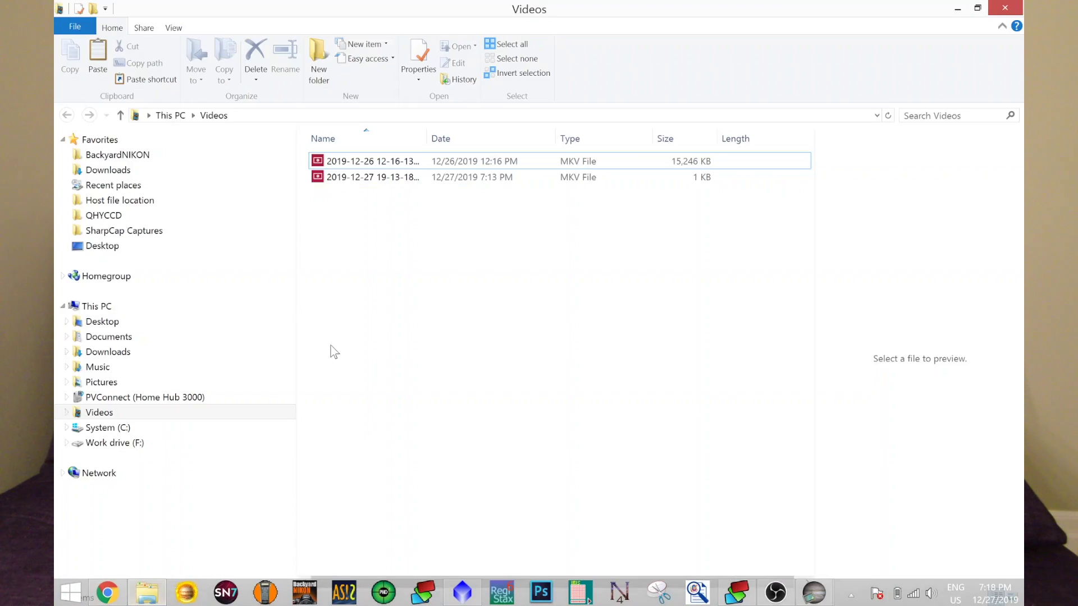
pyautogui.click(133, 441)
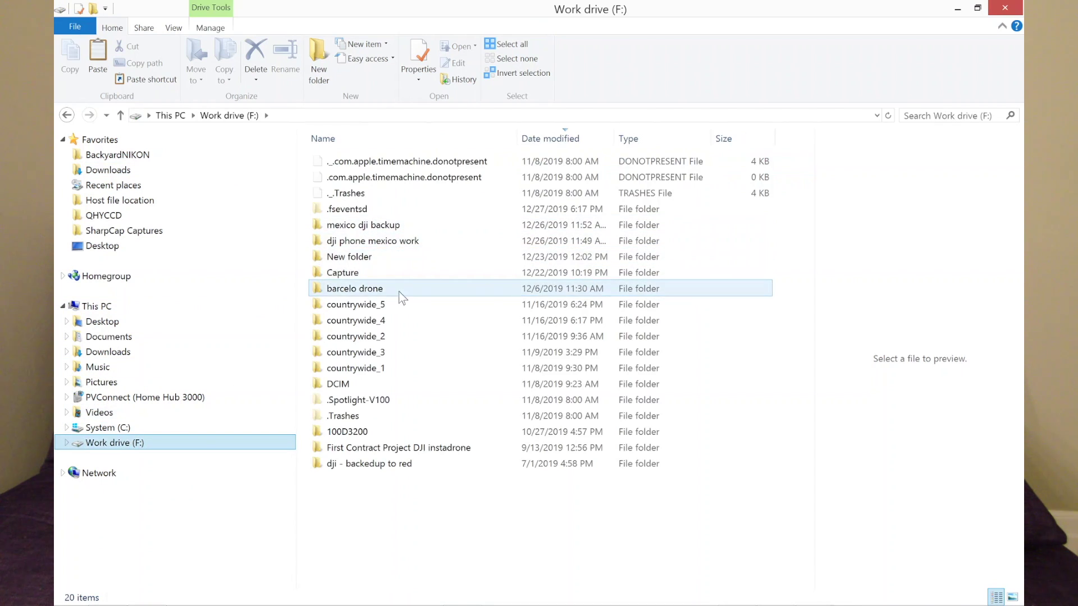
pyautogui.doubleClick(354, 275)
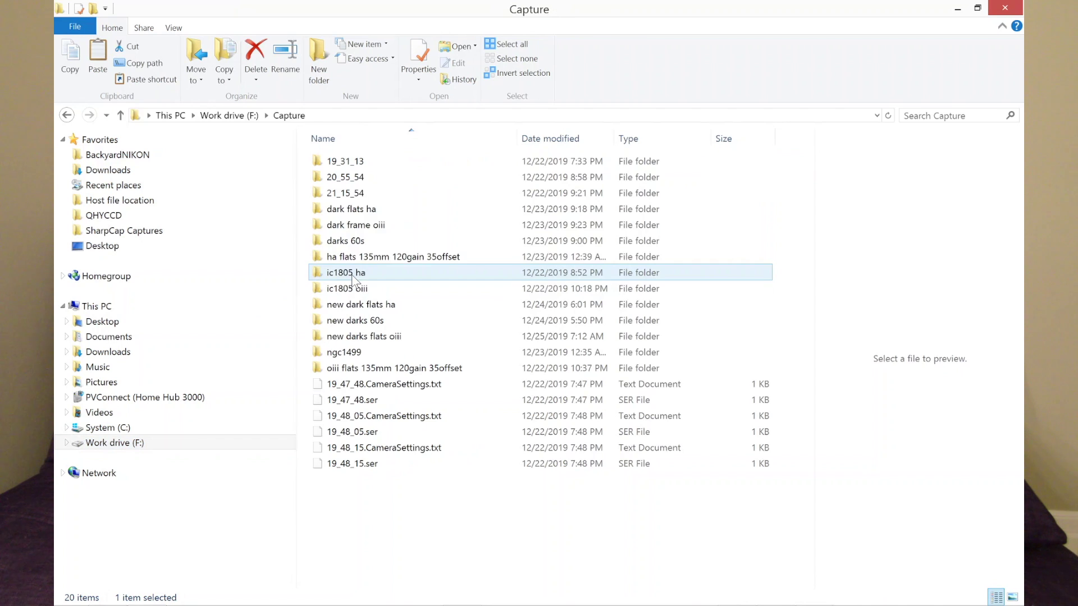
pyautogui.doubleClick(371, 242)
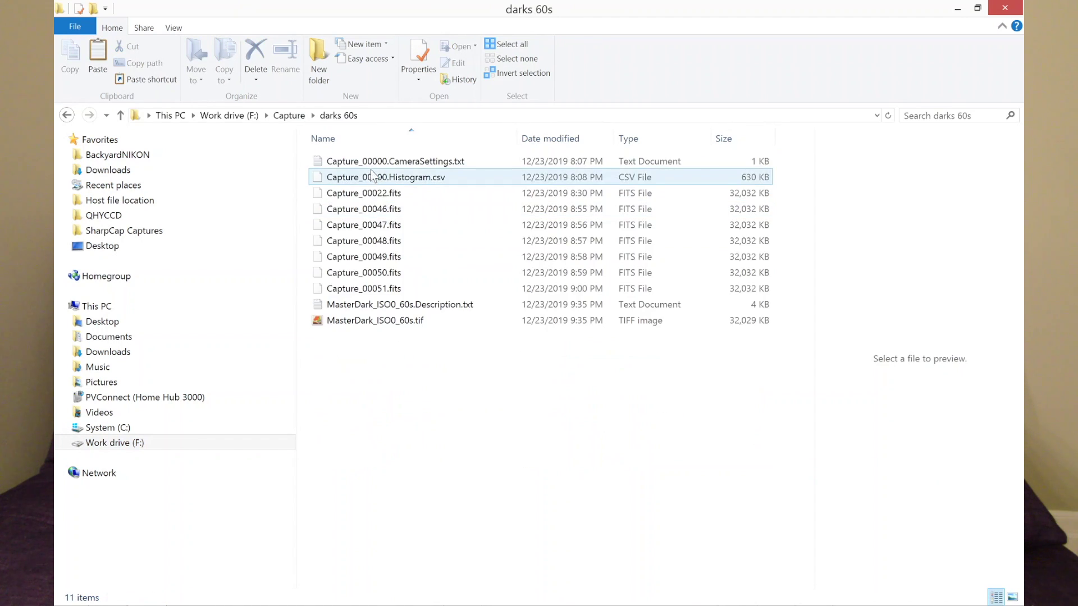
pyautogui.doubleClick(372, 165)
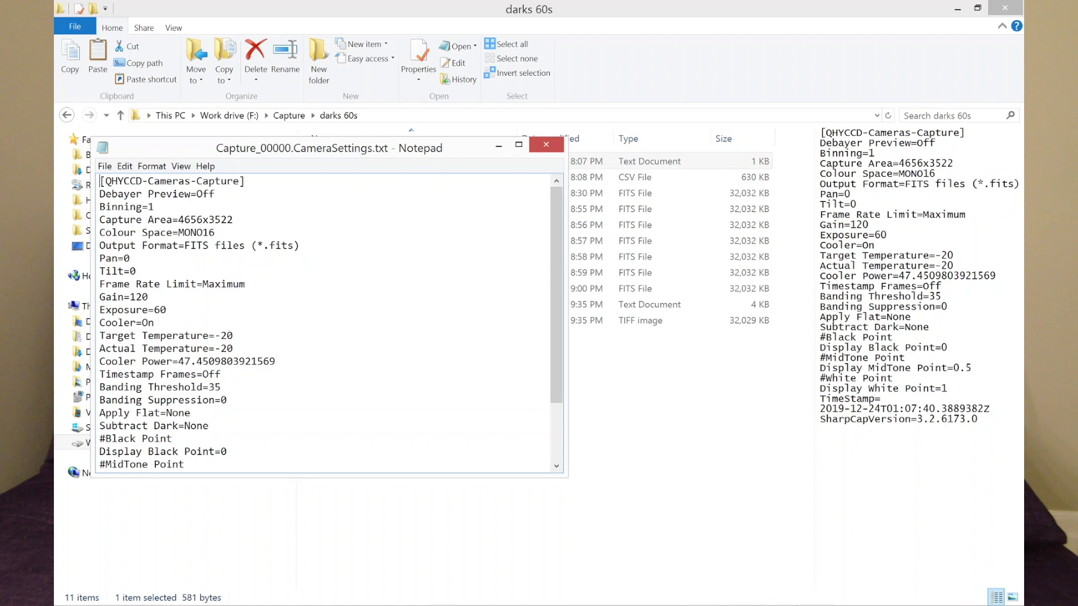
pyautogui.hotkey('shift', 'Right')
pyautogui.hotkey('shift', 'Right')
pyautogui.hotkey('shift', 'Right')
pyautogui.hotkey('shift', 'Right')
pyautogui.hotkey('shift', 'Right')
pyautogui.hotkey('shift', 'Right')
pyautogui.hotkey('shift', 'Right')
pyautogui.moveTo(761, 598)
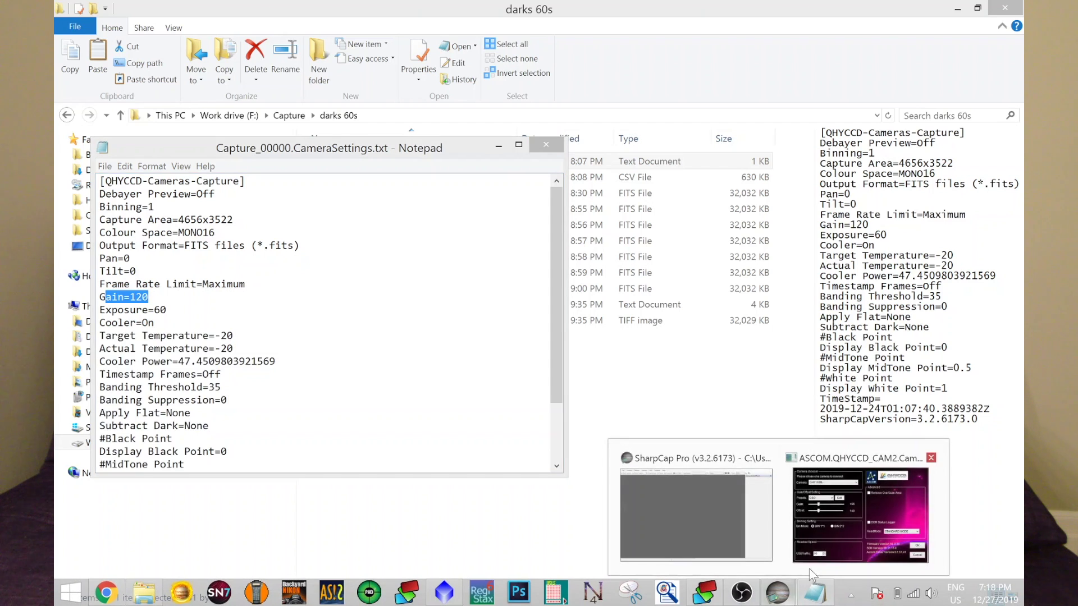
pyautogui.click(863, 539)
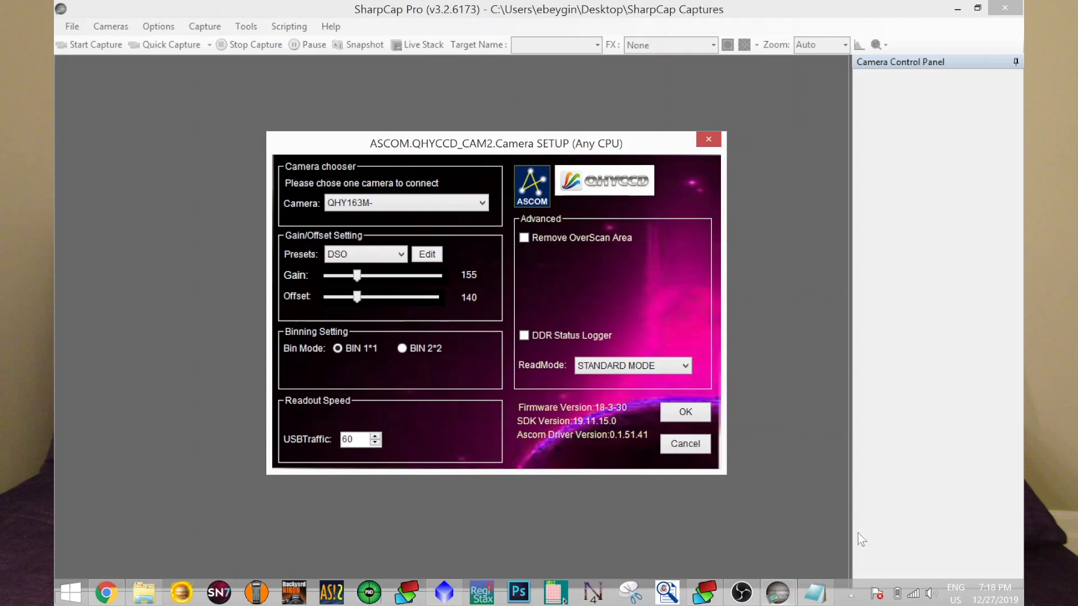
# - Dismiss the ASCOM setup dialog so QHYCCD-Cameras2-Capture connects, then return to the darks 60s folder
pyautogui.click(707, 145)
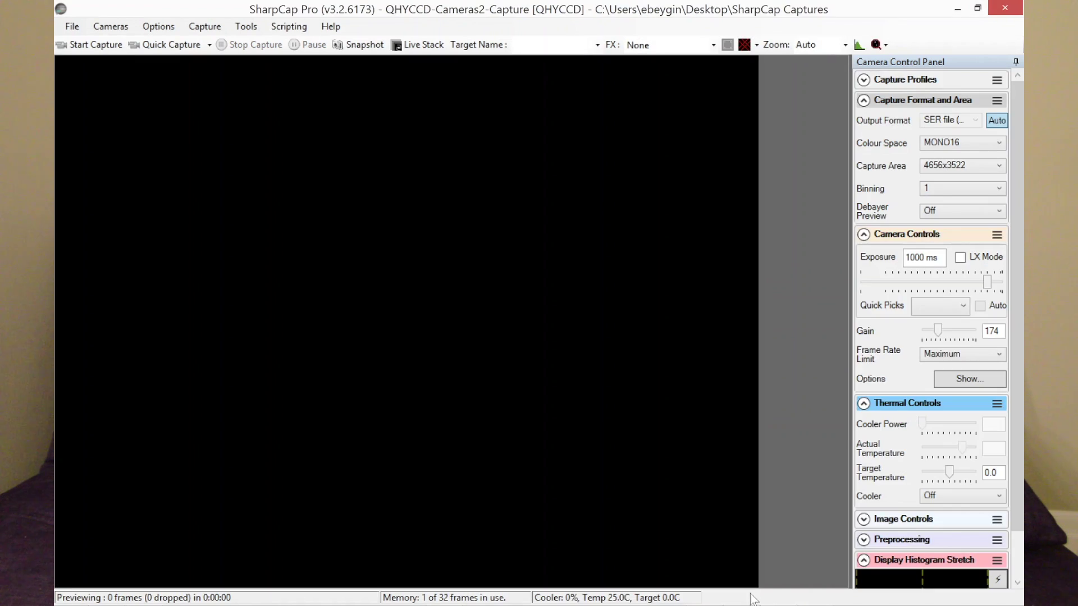
pyautogui.click(158, 594)
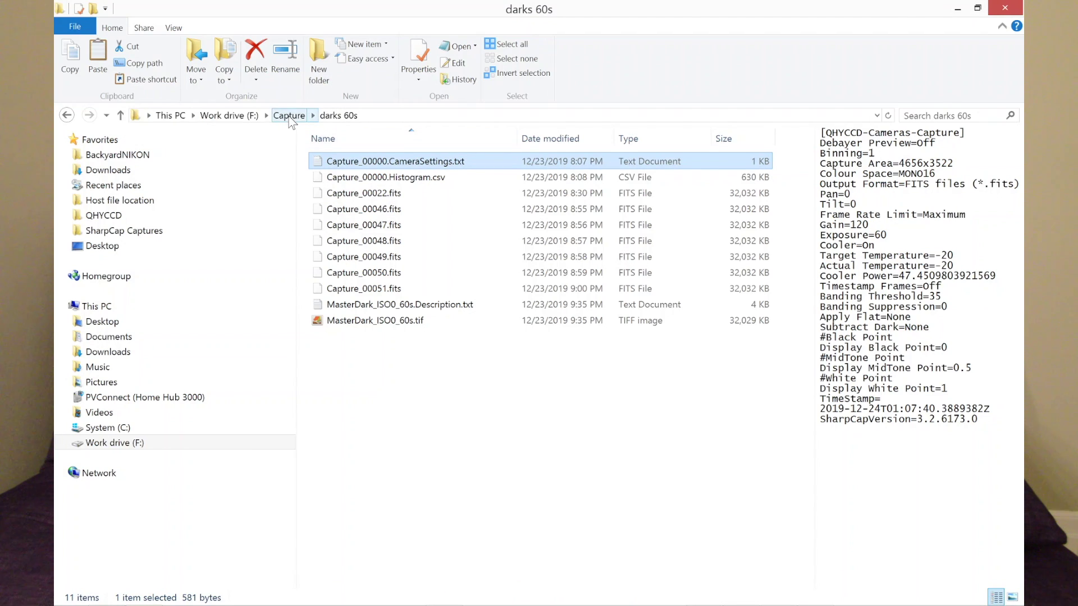
# - Open new darks 60s\Capture_00000.CameraSettings.txt, highlight its Offset=35 line, then bring PixInsight forward
pyautogui.click(289, 117)
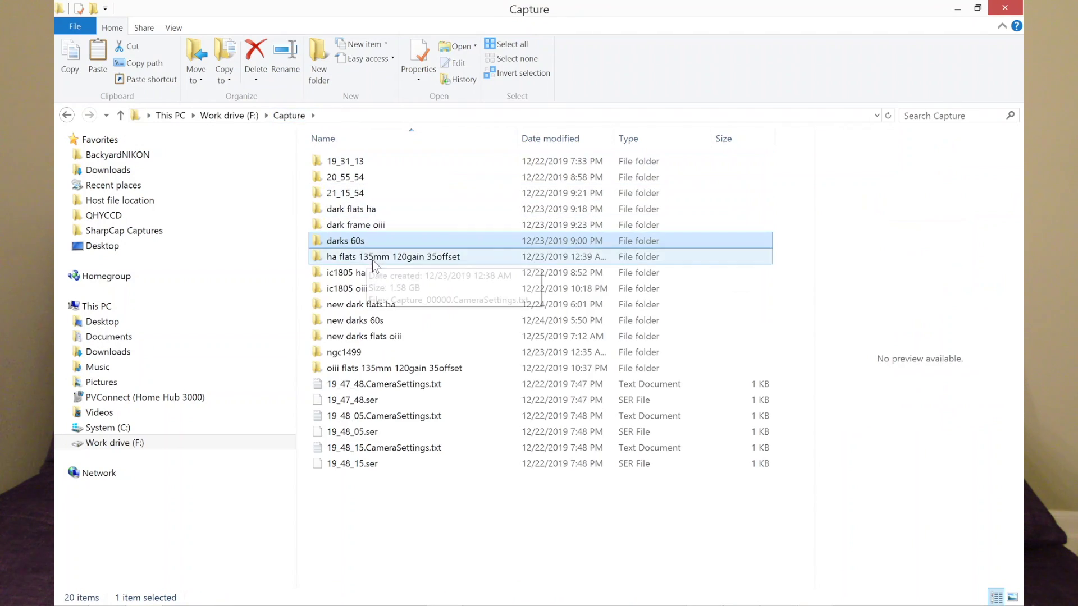
pyautogui.doubleClick(358, 320)
pyautogui.click(352, 176)
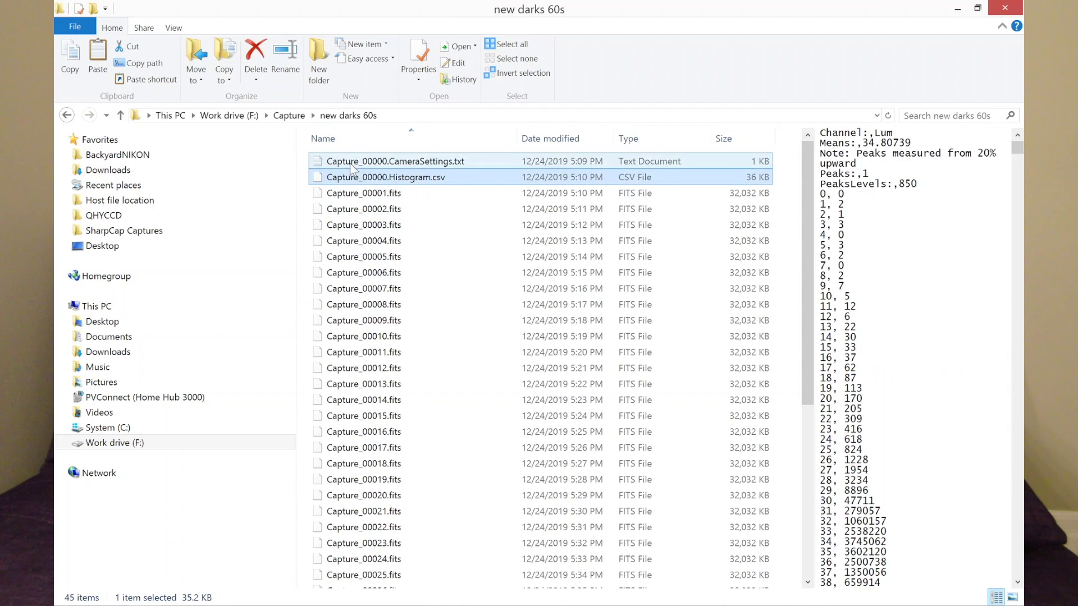
pyautogui.doubleClick(354, 161)
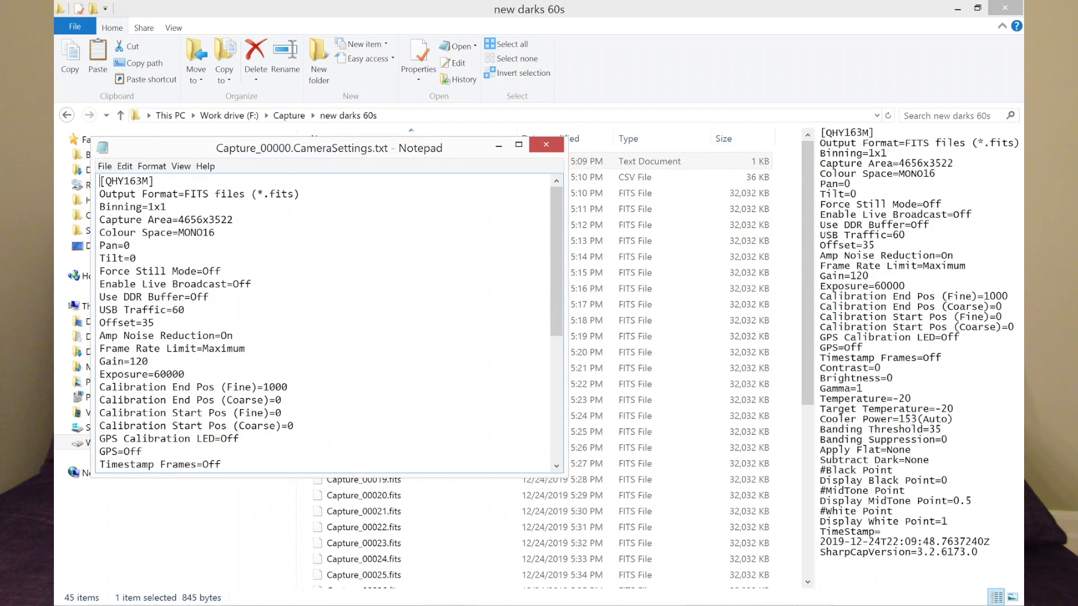
pyautogui.moveTo(111, 322); pyautogui.dragTo(154, 322)
pyautogui.moveTo(758, 593)
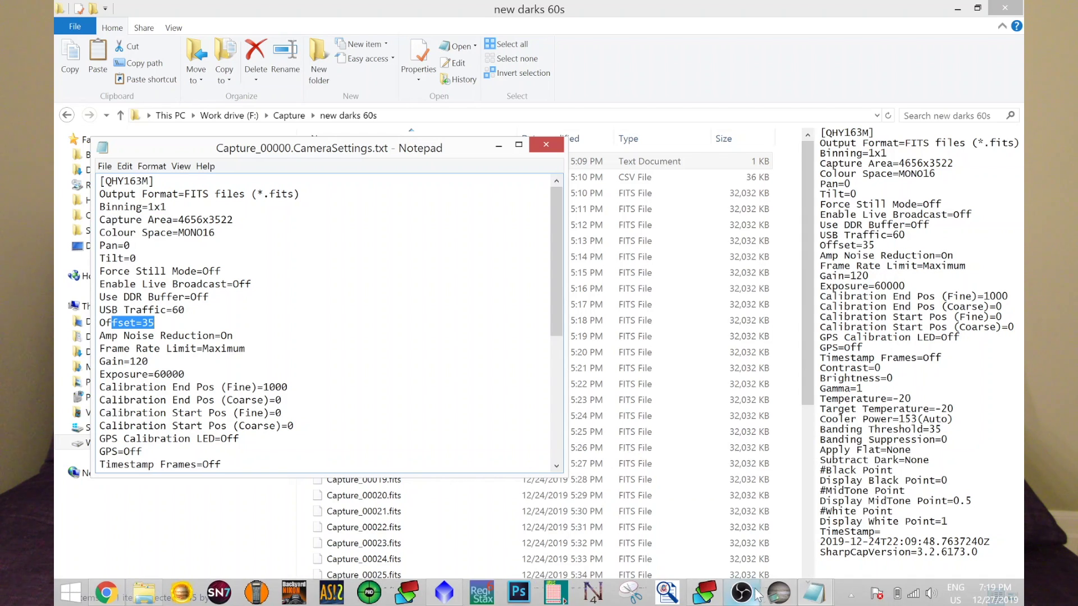
pyautogui.click(444, 592)
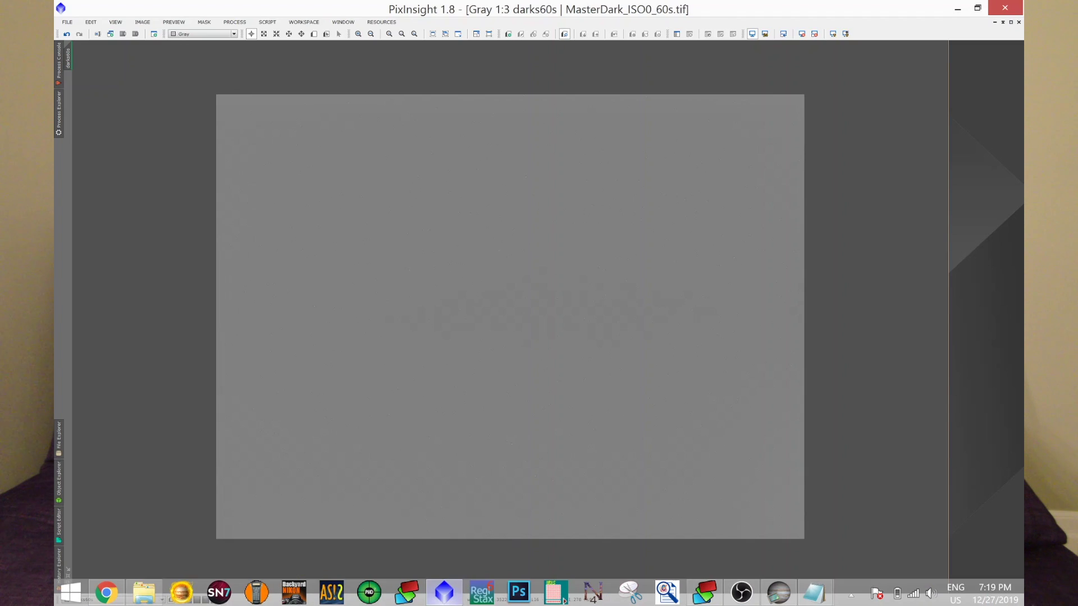
# - Close the darks60s, newdarks and flatframe images, confirming each, then close original_ic1805
pyautogui.click(1018, 23)
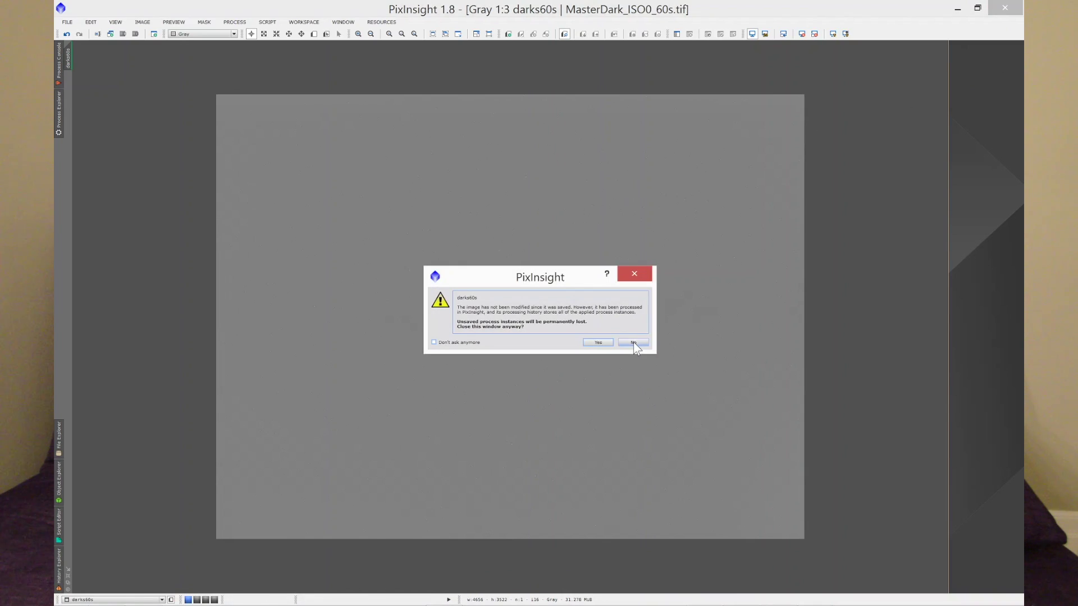
pyautogui.click(598, 342)
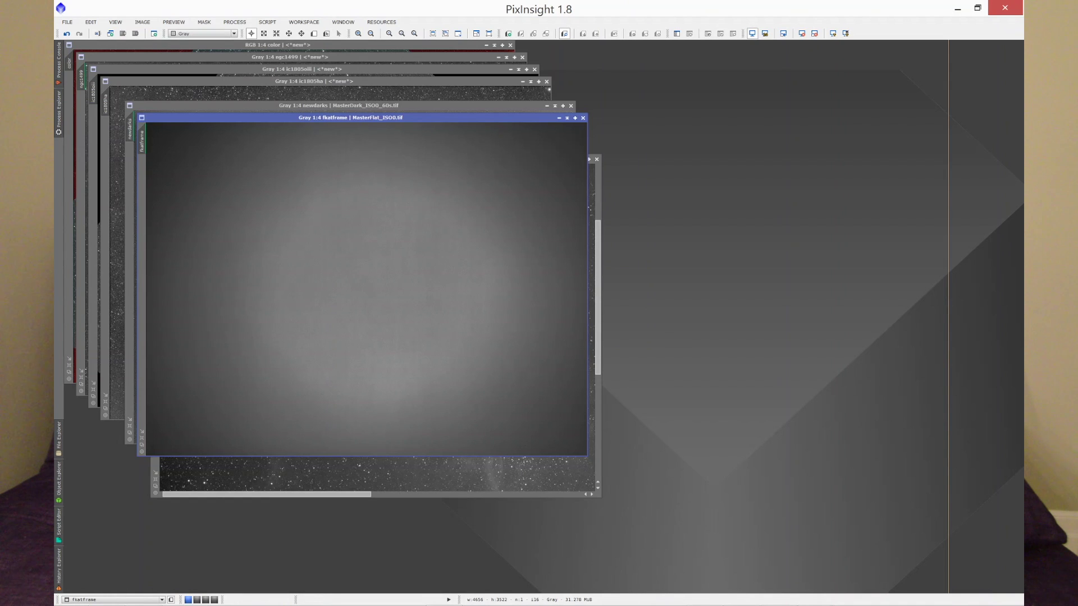
pyautogui.click(328, 105)
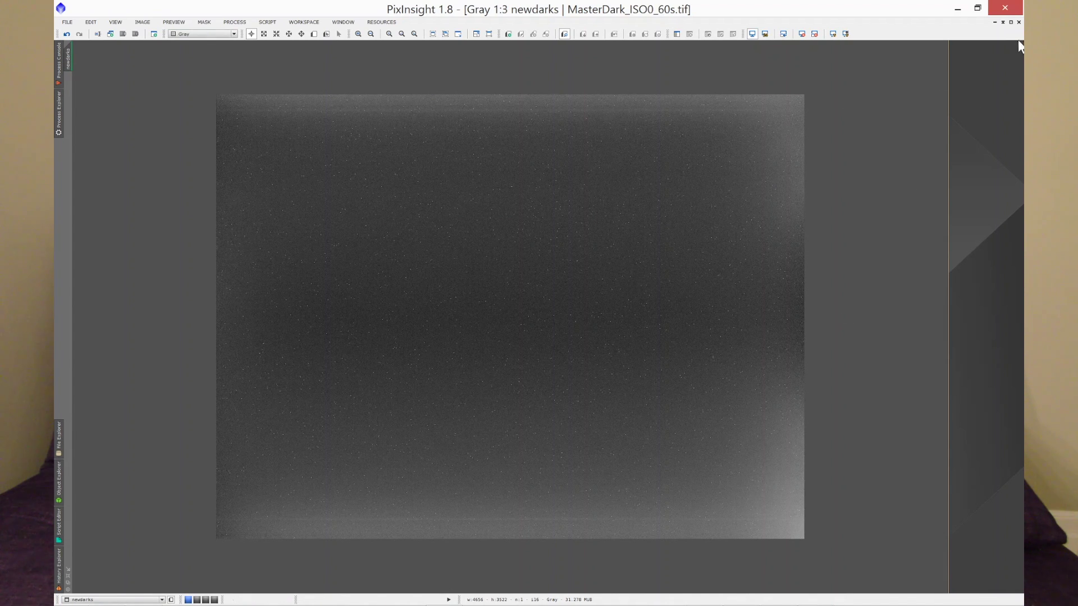
pyautogui.click(1018, 22)
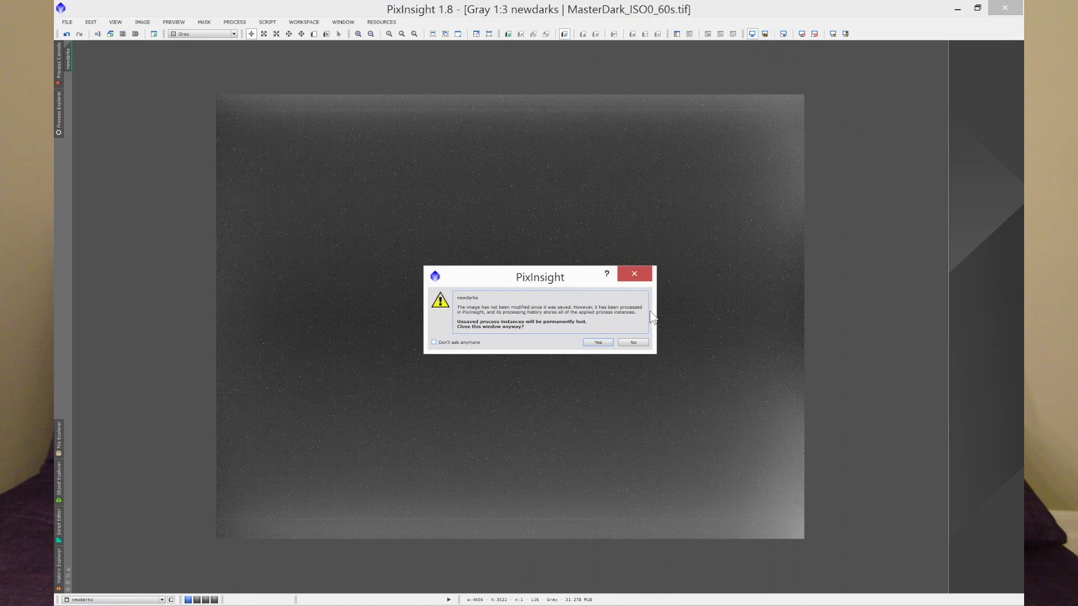
pyautogui.click(609, 342)
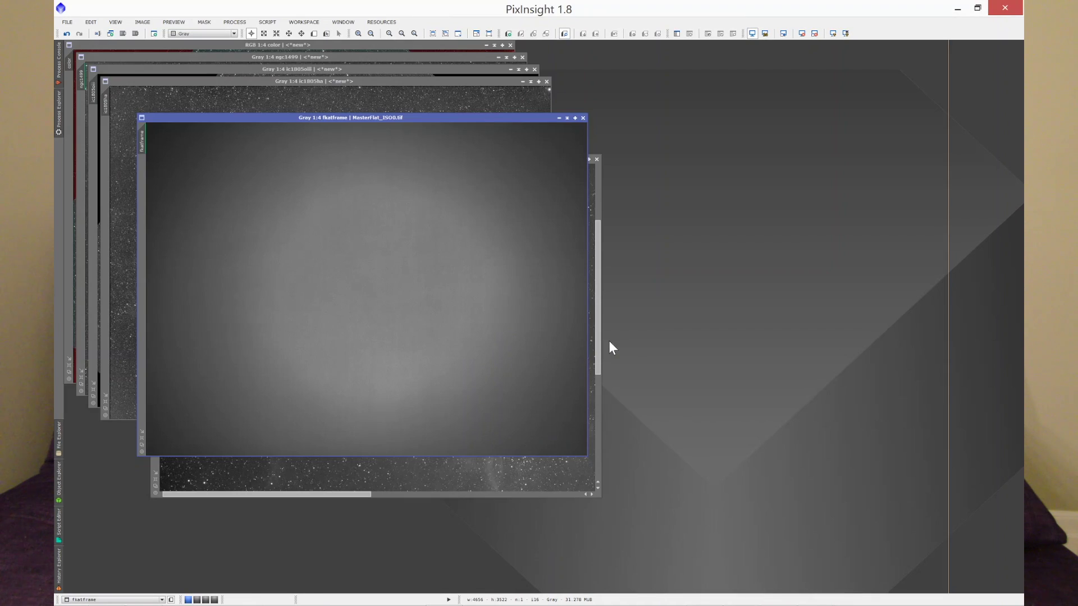
pyautogui.click(583, 118)
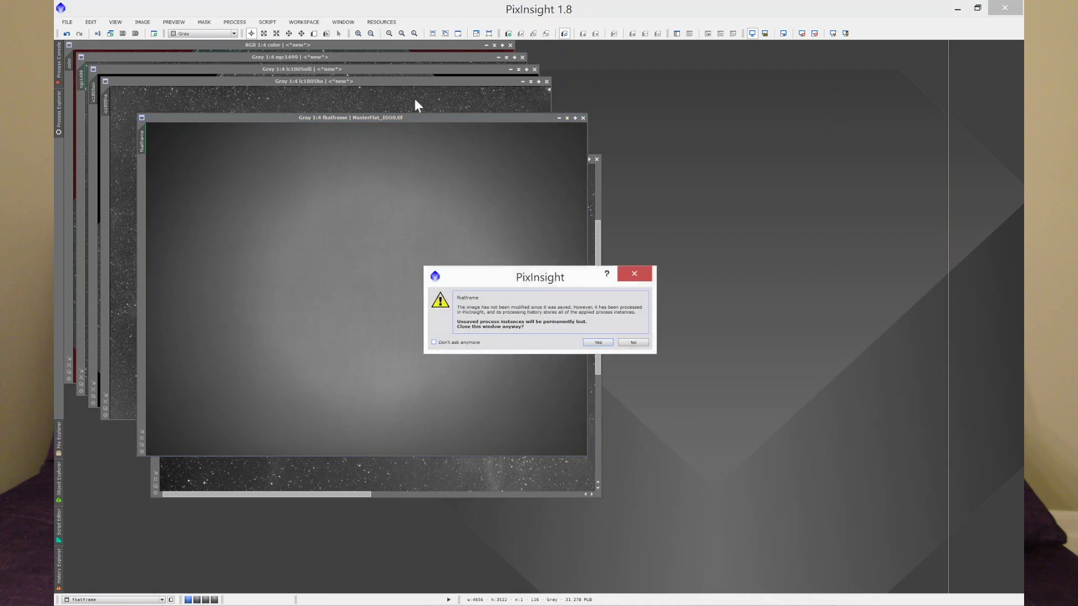
pyautogui.click(596, 342)
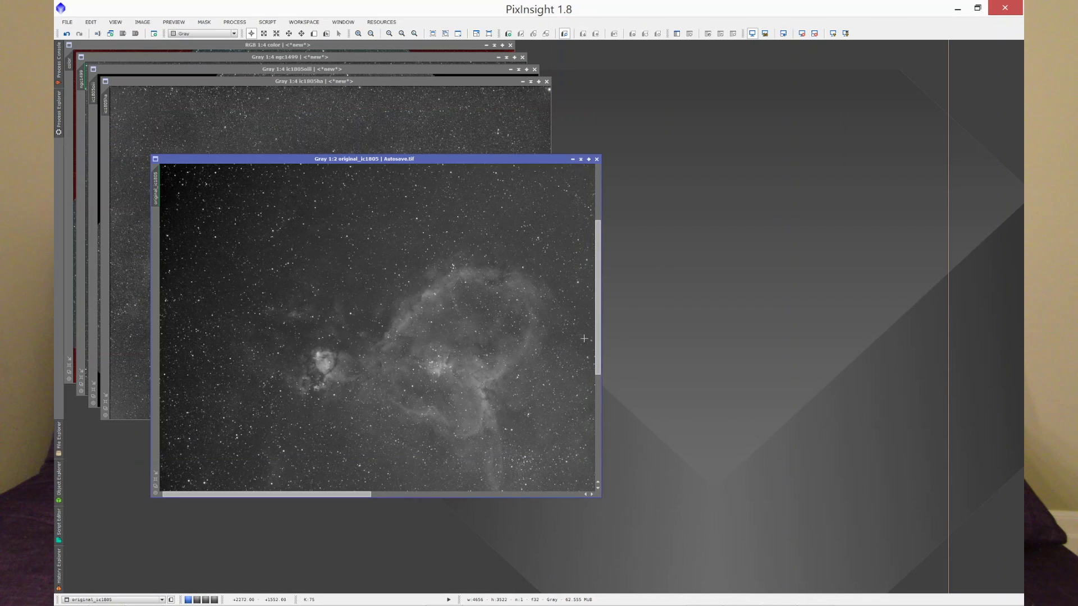
pyautogui.click(597, 159)
# - Discard original_ic1805 and show ic1805ha maximised at 1:2 zoom
pyautogui.click(598, 343)
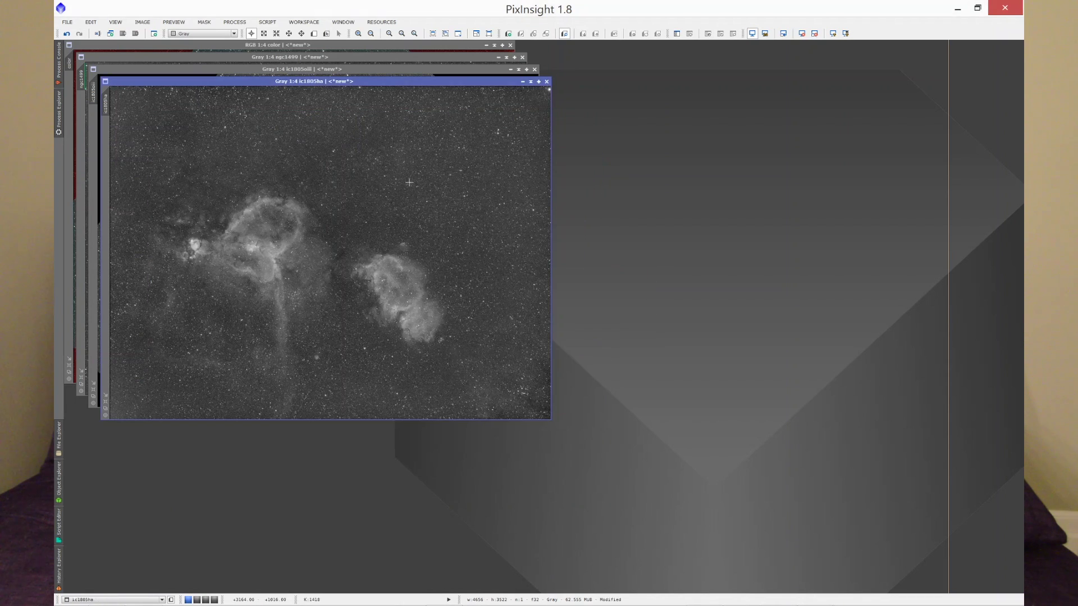
pyautogui.click(539, 82)
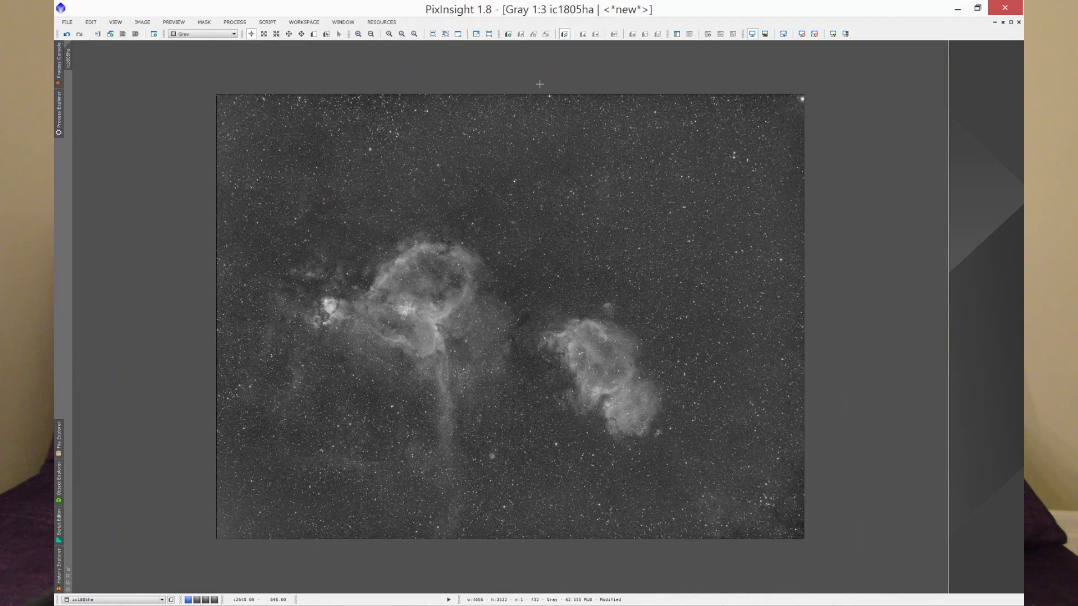
pyautogui.scroll(1, 539, 84)
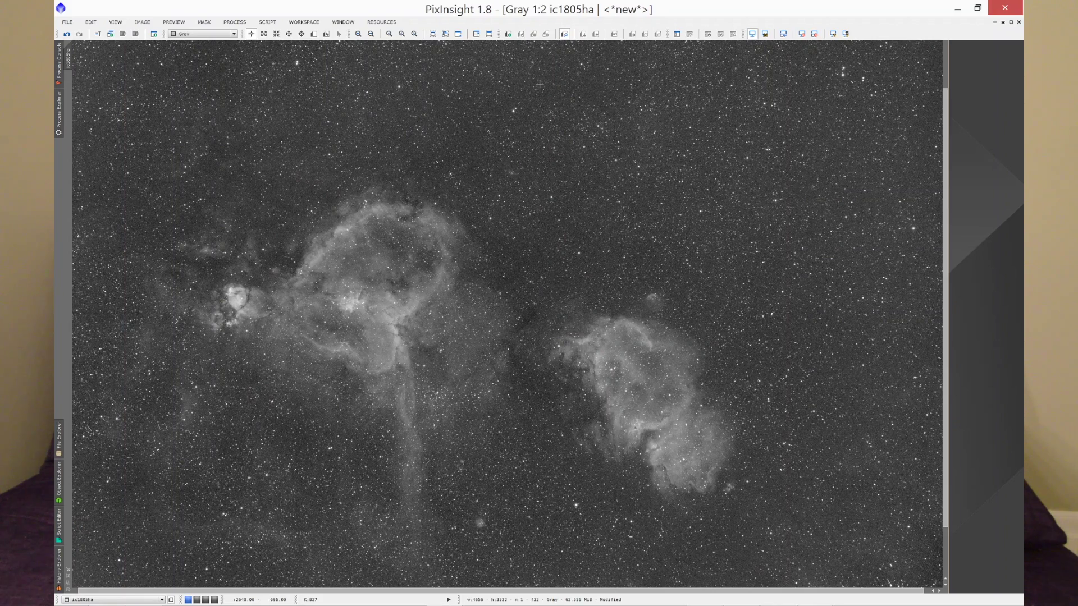
pyautogui.scroll(1, 946, 191)
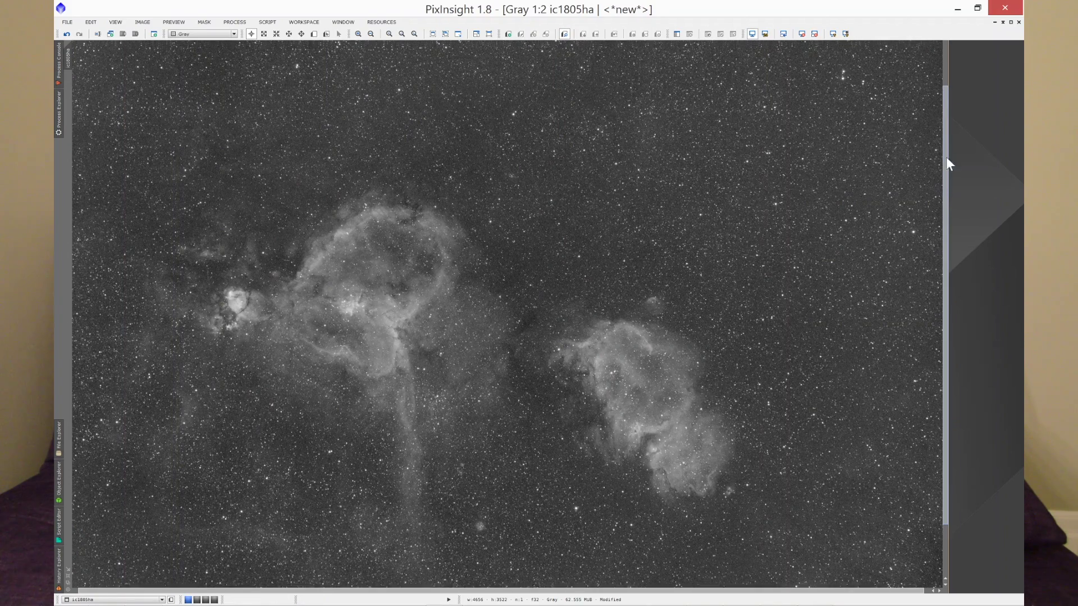
# - Pan up and down through the ic1805ha Ha stack
pyautogui.moveTo(946, 163); pyautogui.dragTo(940, 103)
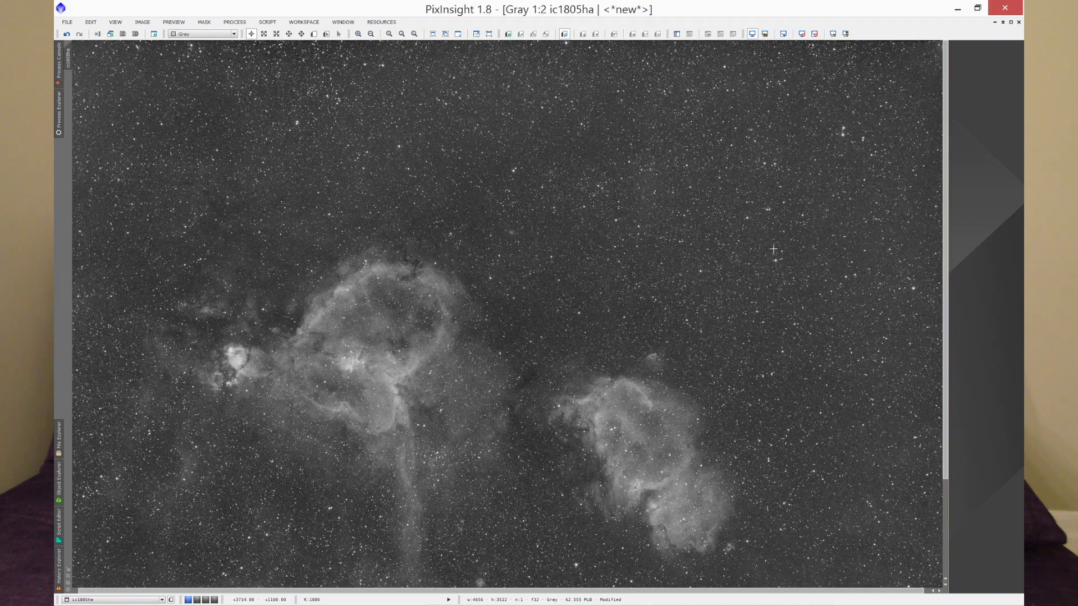
pyautogui.moveTo(945, 224); pyautogui.dragTo(962, 459)
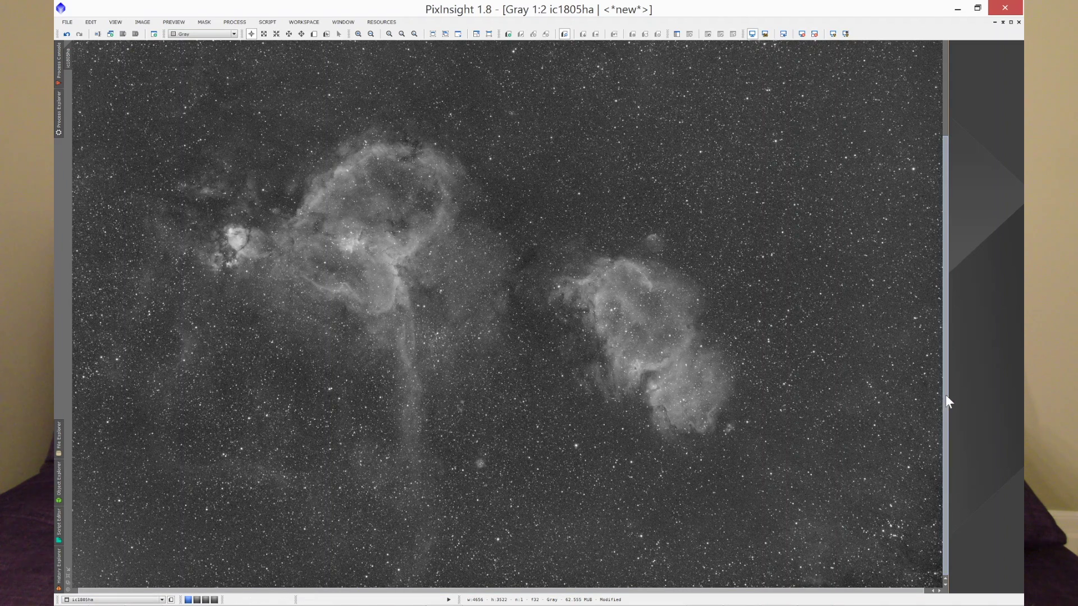
pyautogui.moveTo(944, 416); pyautogui.dragTo(927, 285)
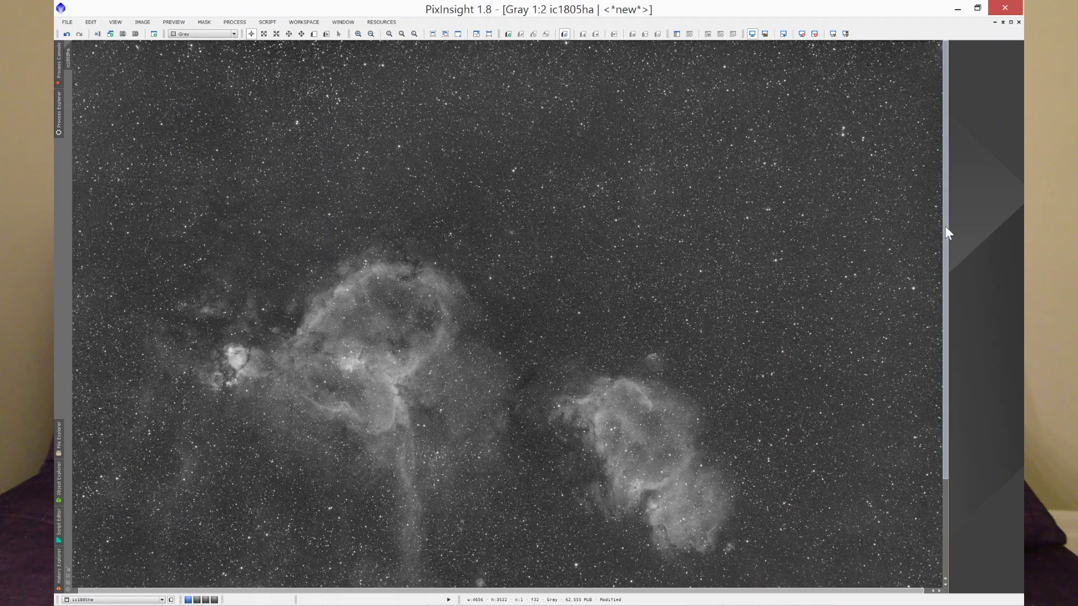
pyautogui.moveTo(945, 227); pyautogui.dragTo(945, 307)
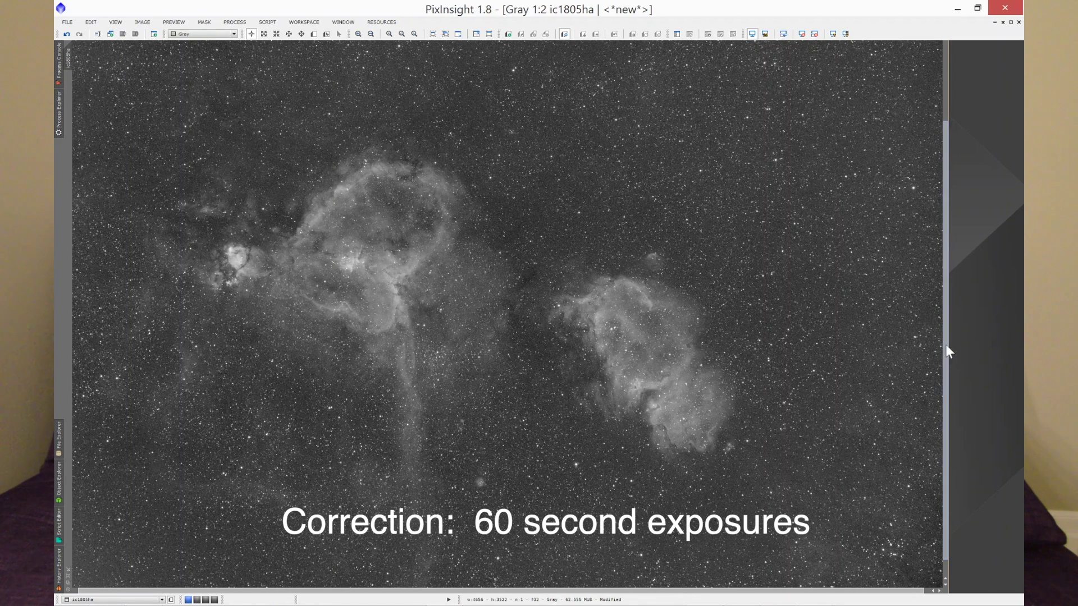
pyautogui.scroll(-2, 945, 344)
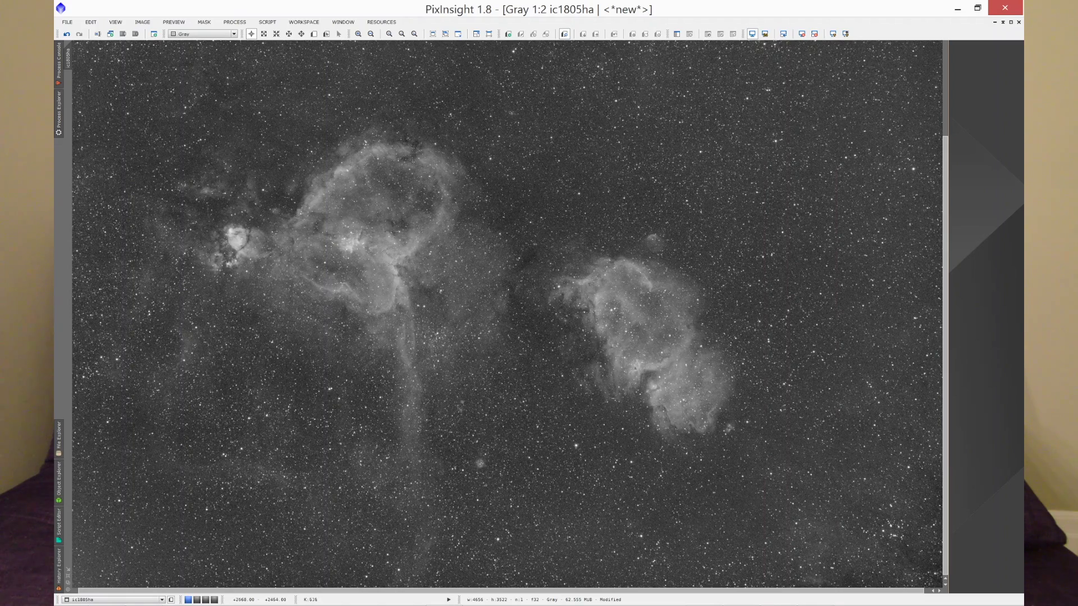
# - Inspect the Ha stack at 1:1 zoom, then zoom back out
pyautogui.scroll(1, 719, 430)
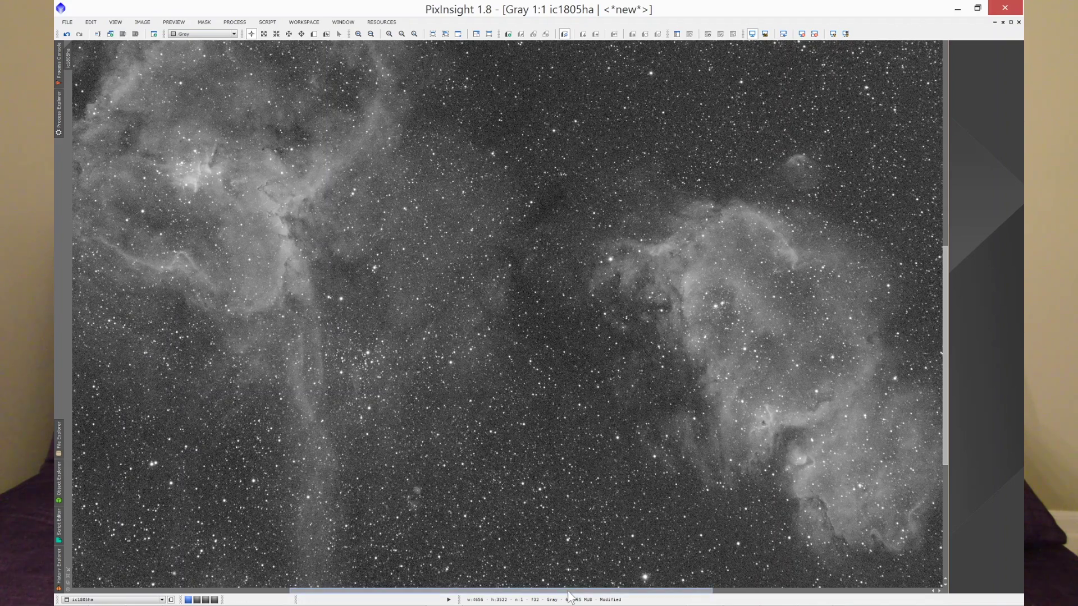
pyautogui.moveTo(571, 591); pyautogui.dragTo(482, 594)
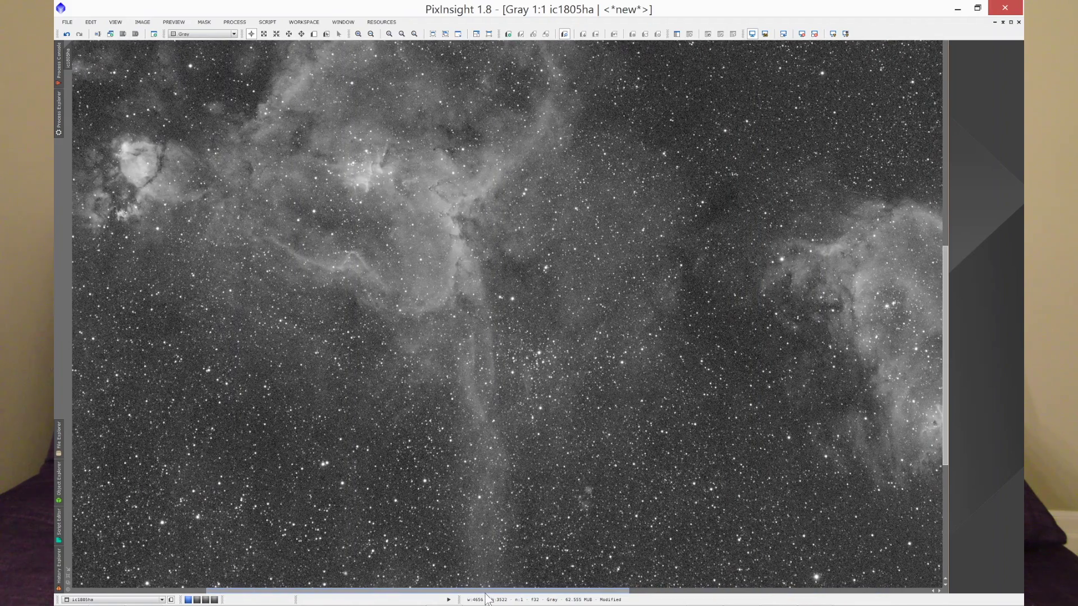
pyautogui.moveTo(944, 323); pyautogui.dragTo(934, 243)
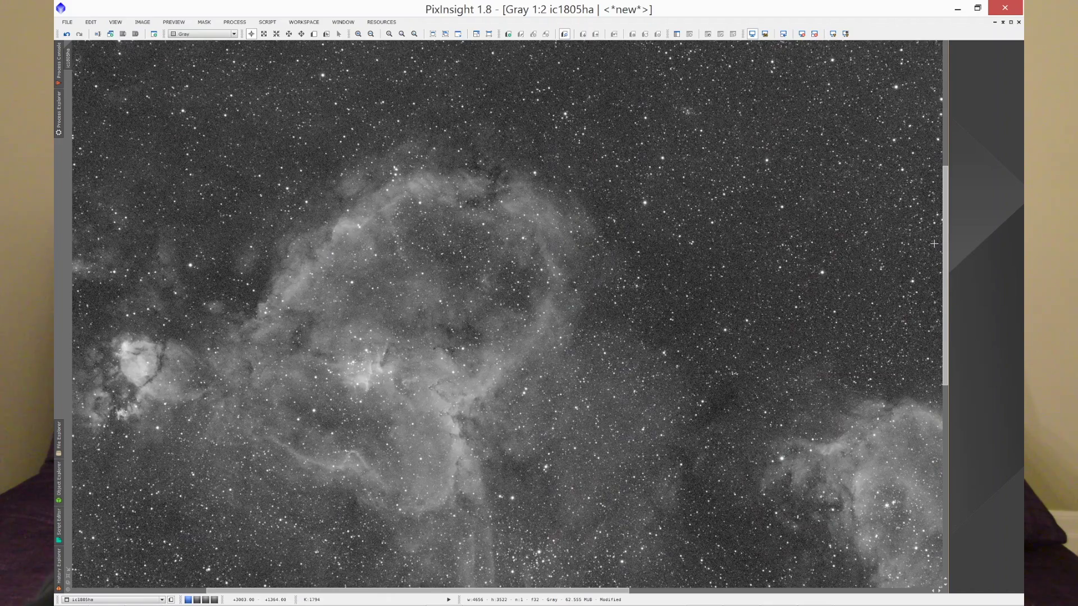
pyautogui.scroll(-1, 934, 244)
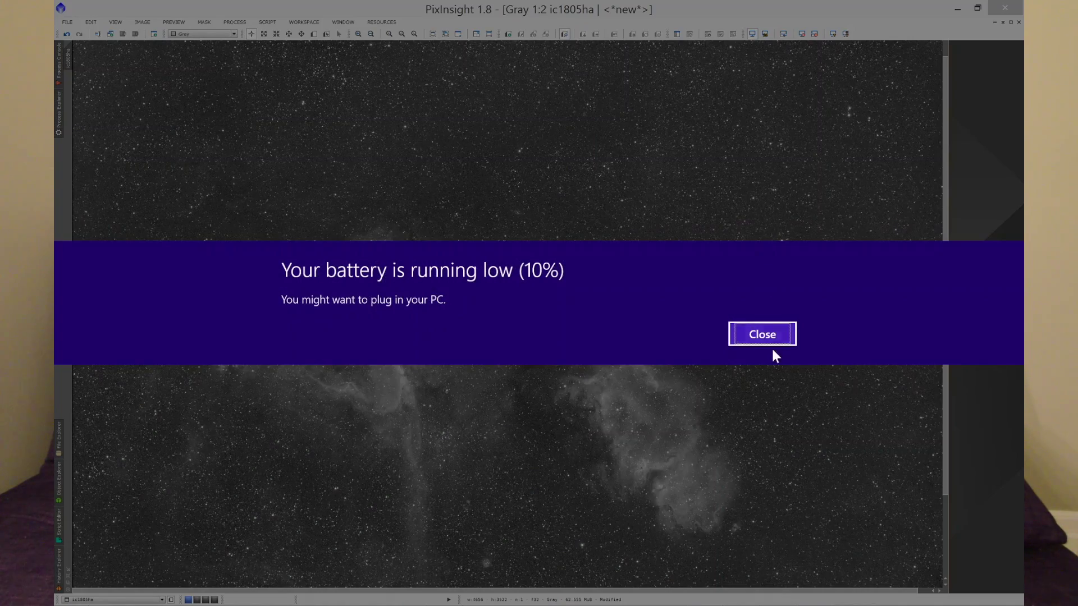
# - Dismiss the low-battery notice, dim the screen, and close the ic1805ha window
pyautogui.click(762, 332)
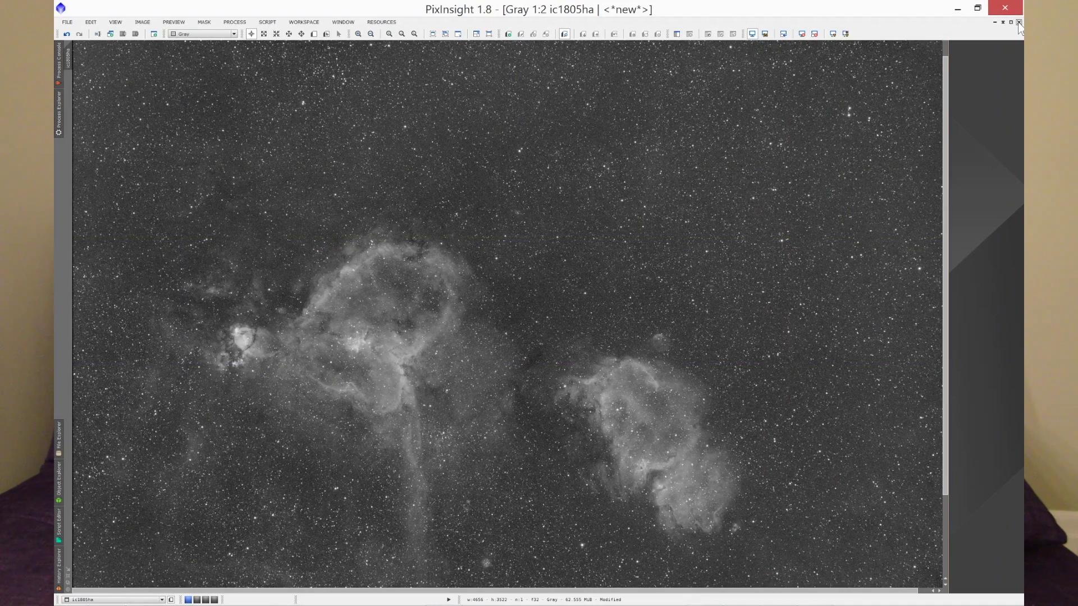
pyautogui.press('XF86MonBrightnessDown')
pyautogui.press('XF86MonBrightnessDown')
pyautogui.press('XF86MonBrightnessDown')
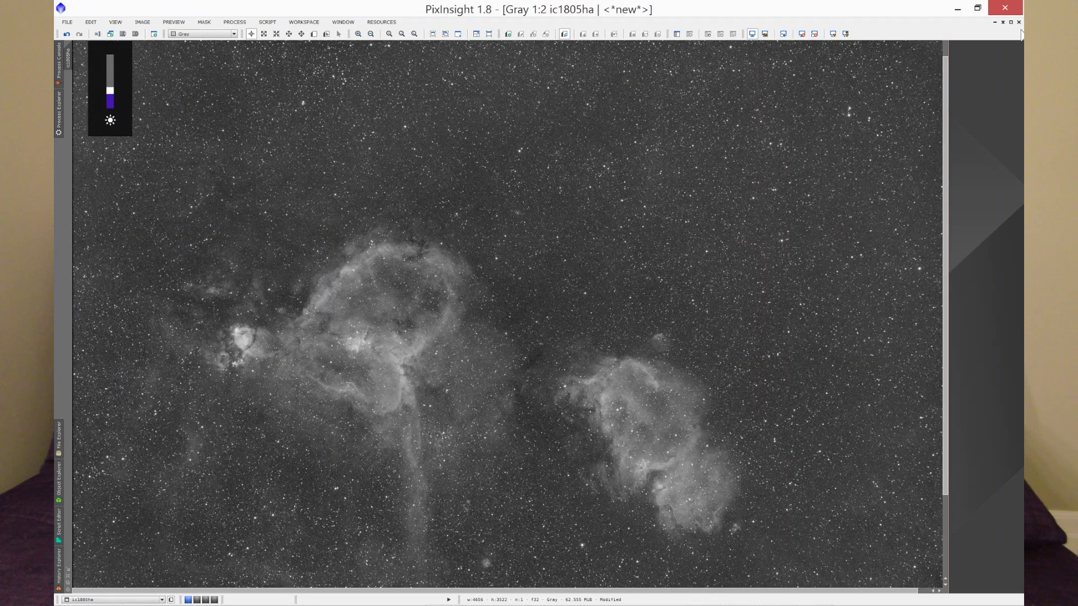
pyautogui.click(1018, 21)
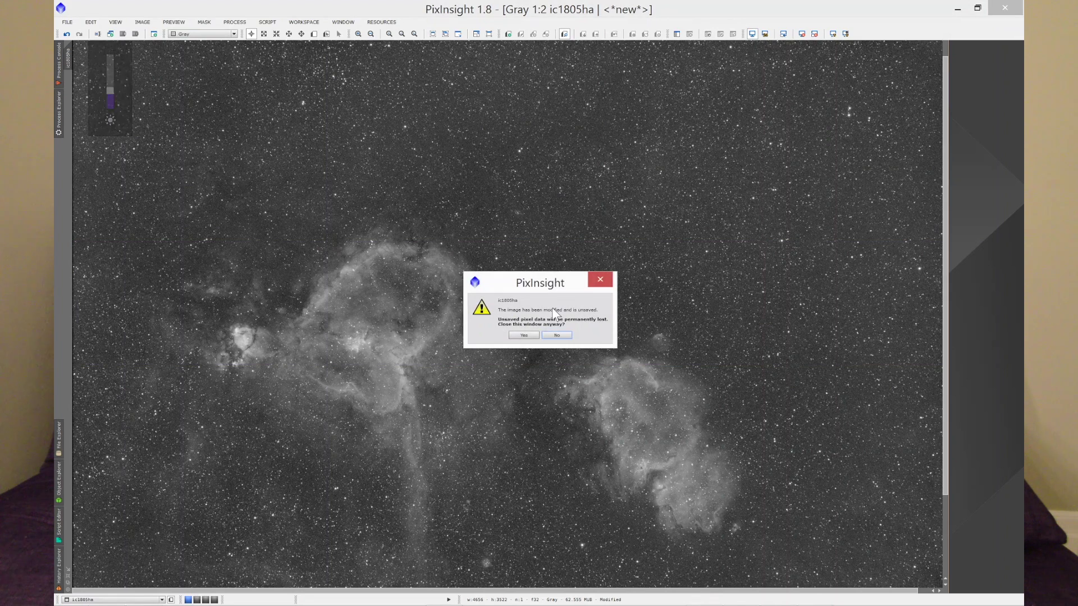
# - Discard the Ha stack and view ic1805oiii maximised and zoomed in
pyautogui.click(524, 335)
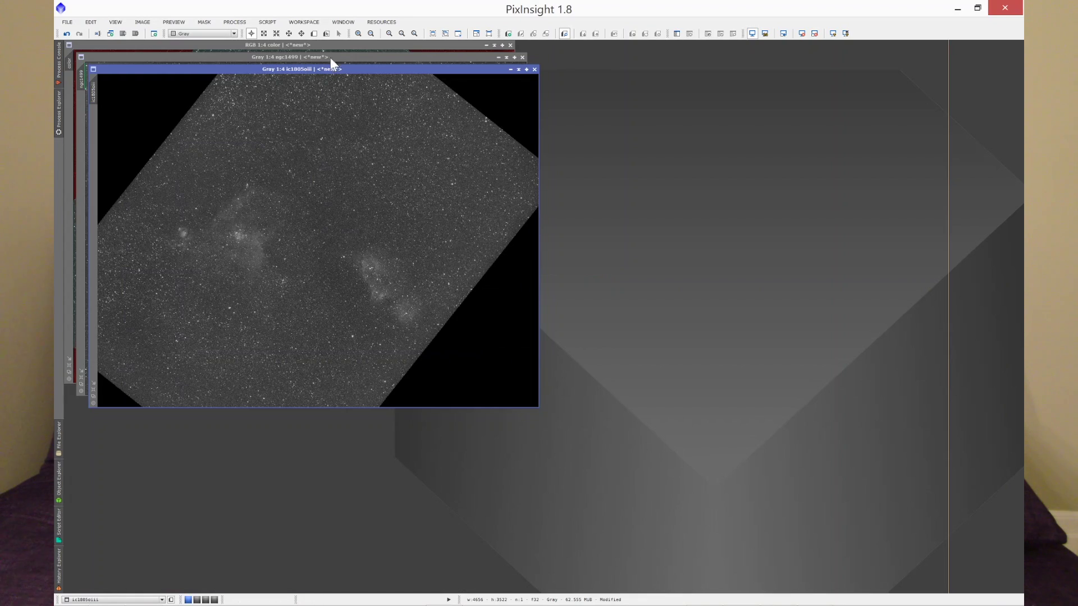
pyautogui.click(526, 69)
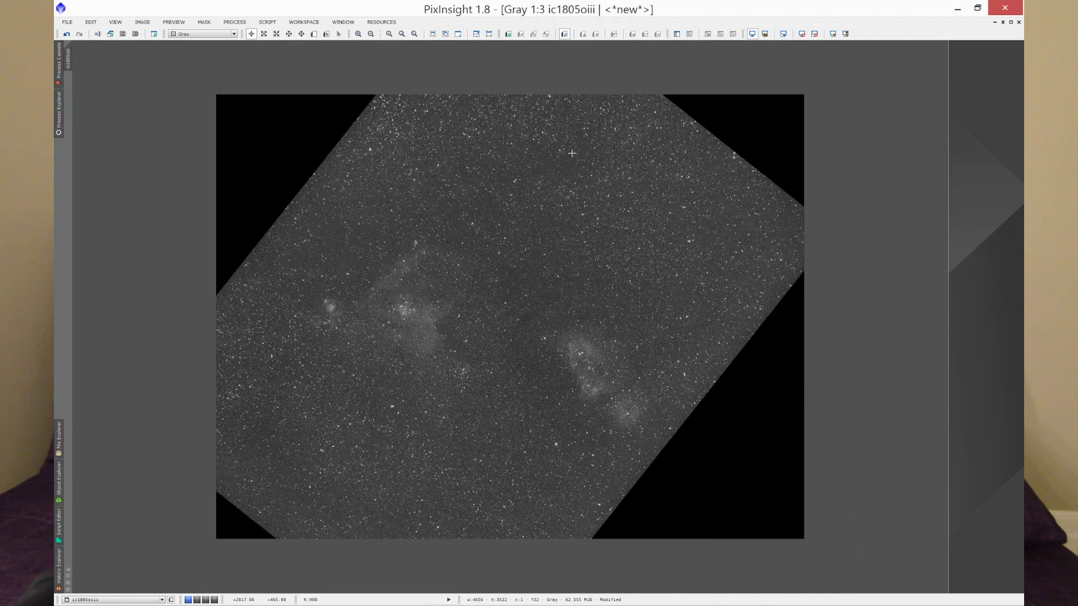
pyautogui.scroll(1, 571, 153)
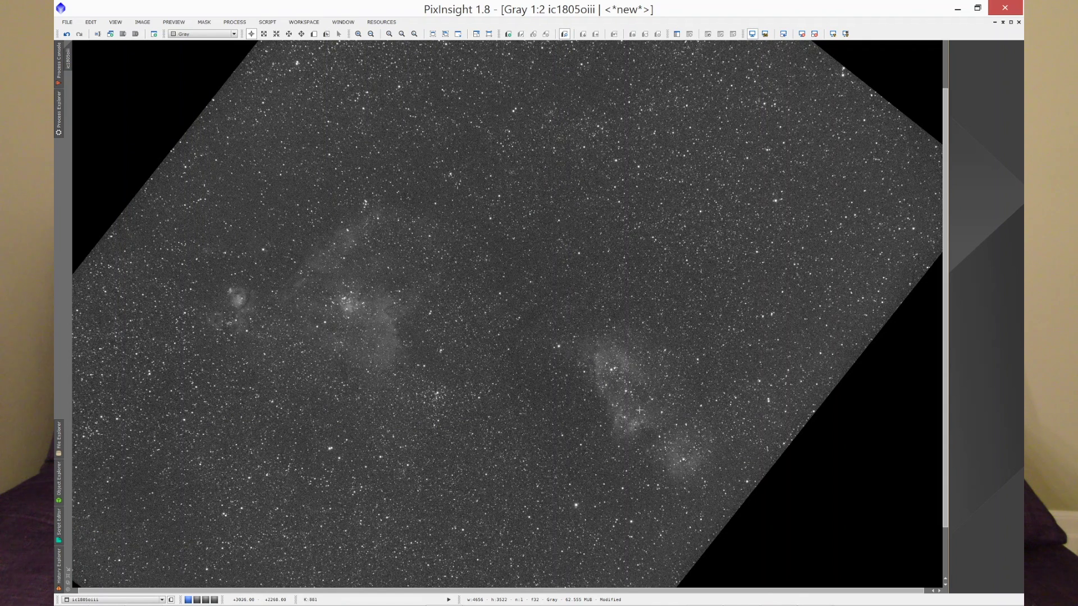
# - Discard the OIII stack and bring the RGB colour image to the front
pyautogui.click(1018, 23)
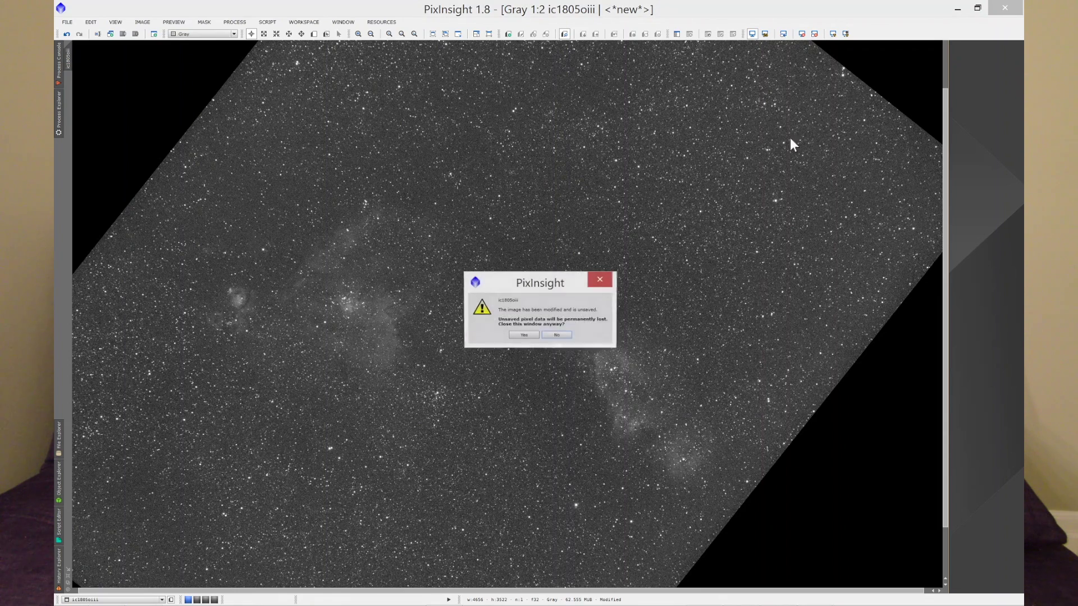
pyautogui.click(525, 337)
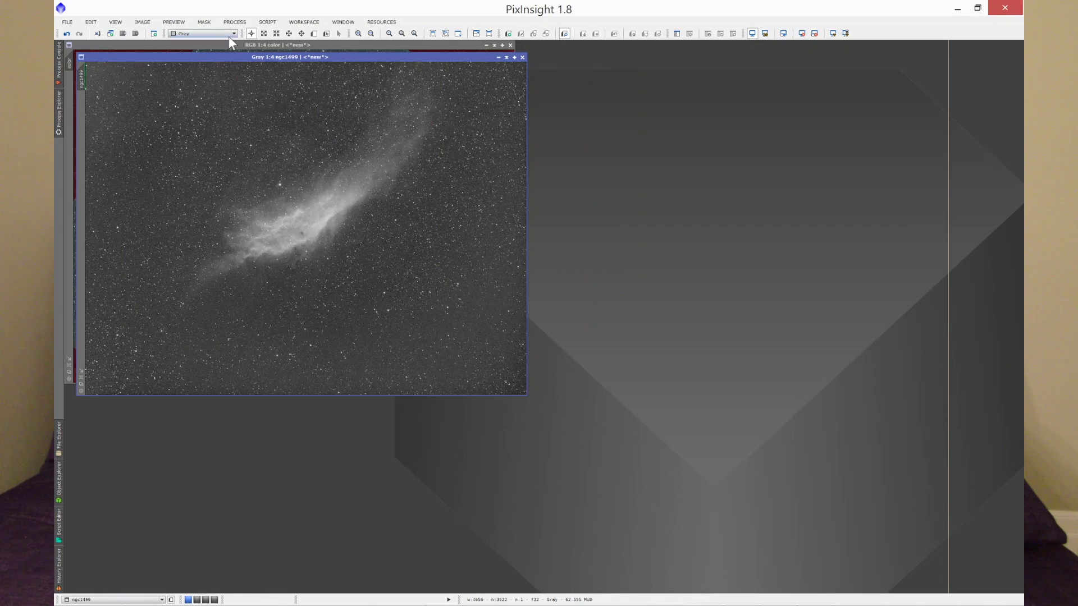
pyautogui.click(228, 44)
# - Maximise the RGB colour stack, view it at 1:1 then 1:3, and discard it
pyautogui.hotkey('ctrl', '+')
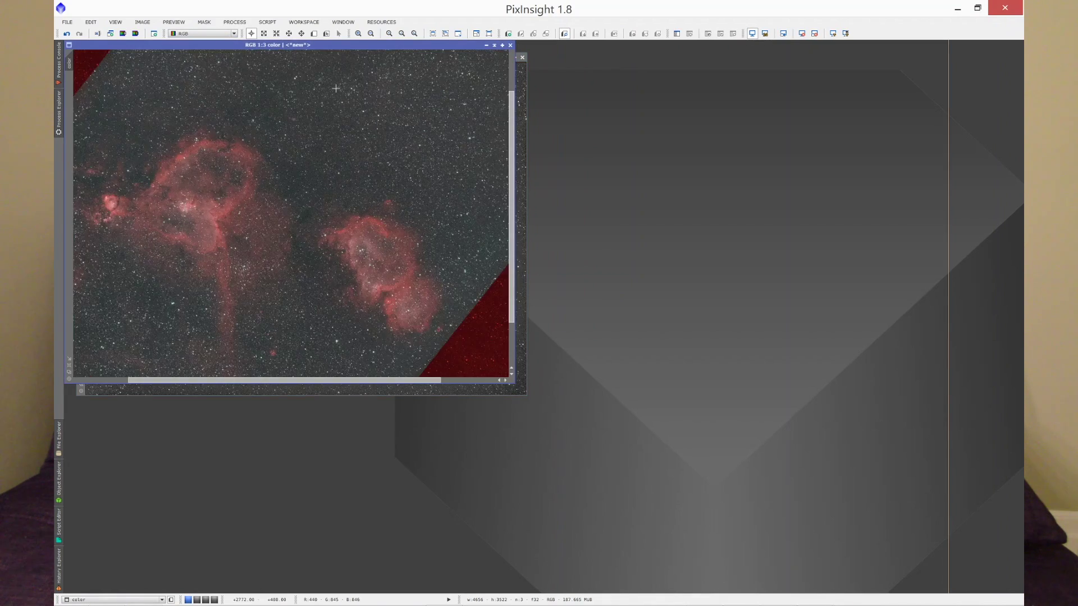
pyautogui.click(503, 46)
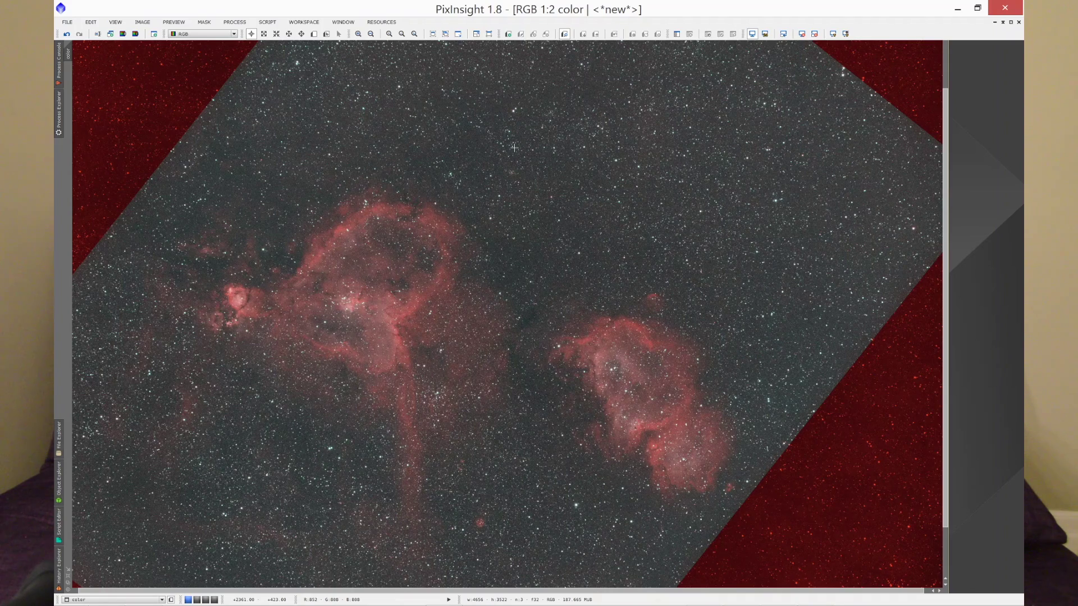
pyautogui.hotkey('ctrl', '+')
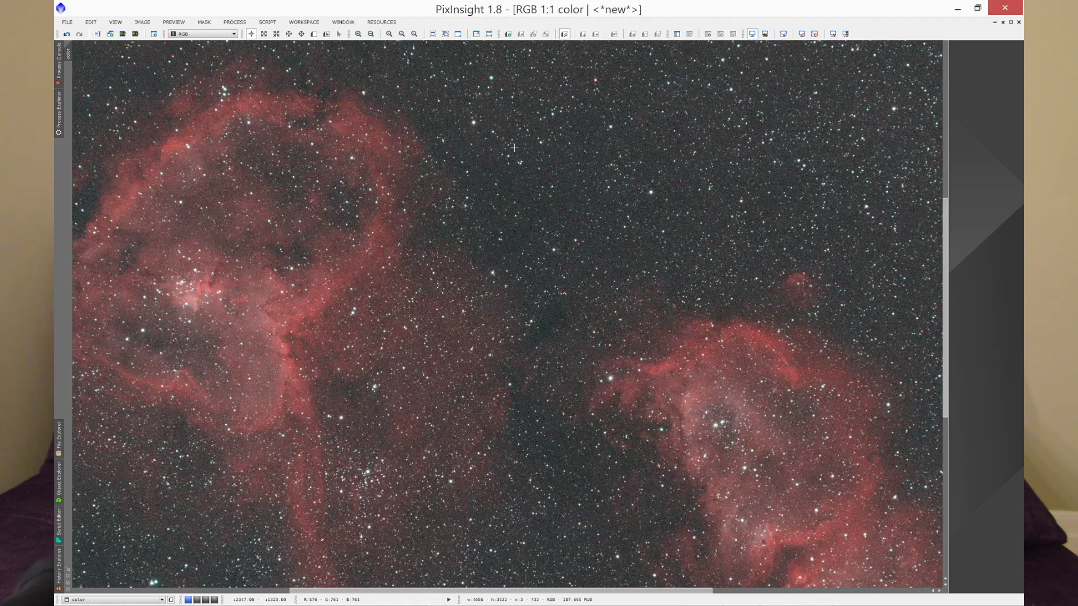
pyautogui.scroll(-2, 514, 147)
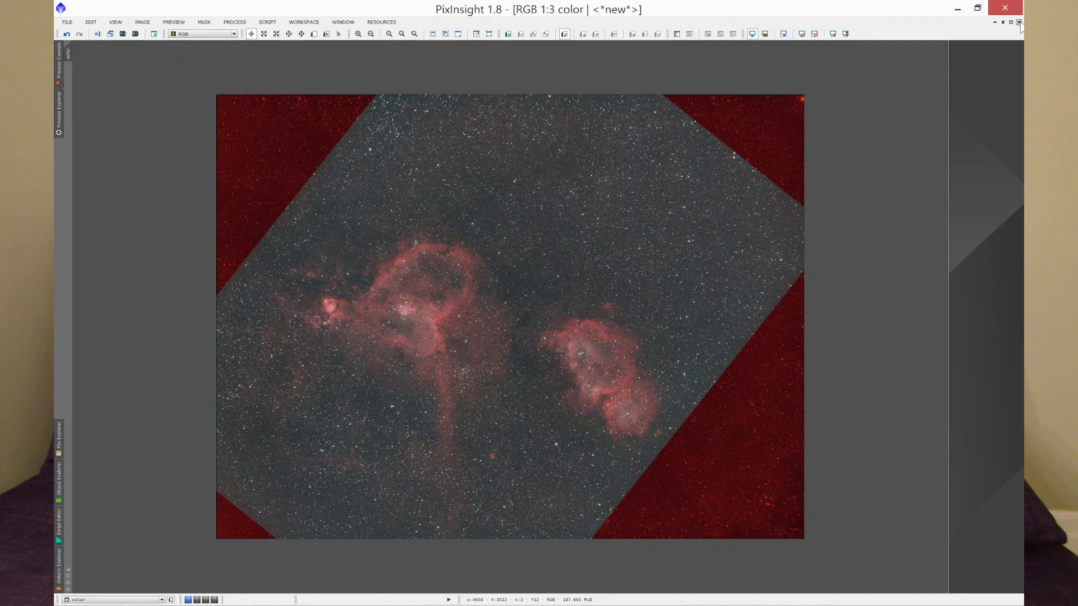
pyautogui.click(1019, 23)
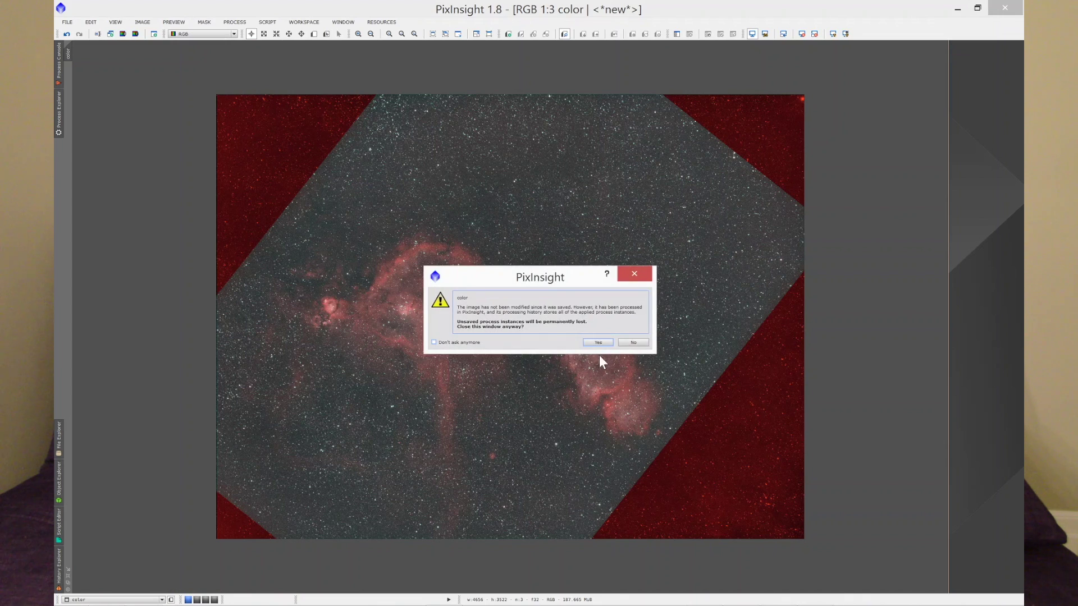
pyautogui.click(597, 342)
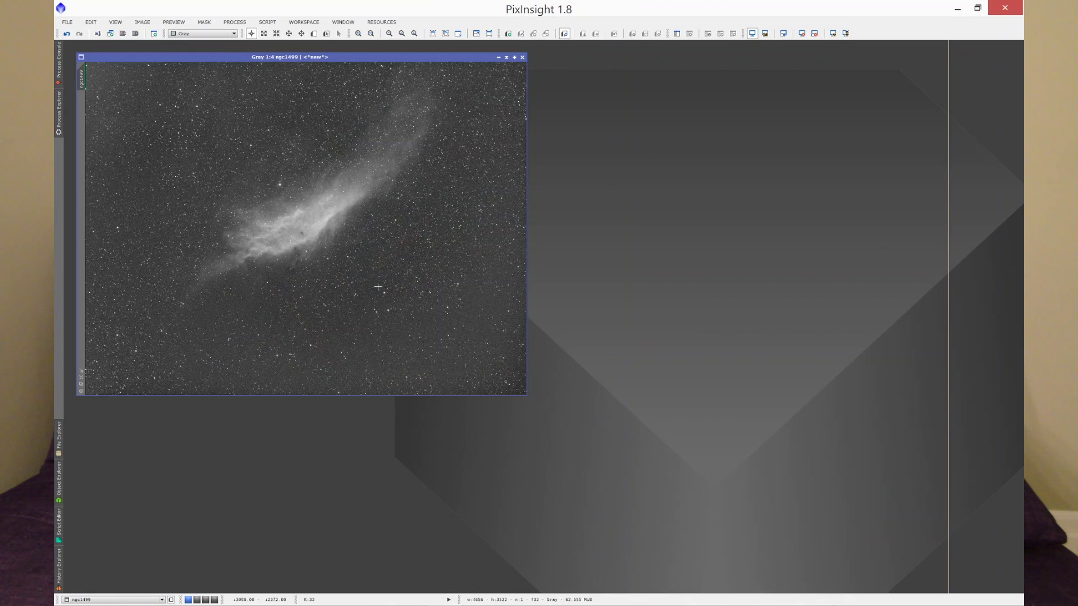
# - Maximise ngc1499 and zoom to 2:1 to inspect the nebula edge and background noise
pyautogui.click(514, 57)
pyautogui.scroll(2, 548, 156)
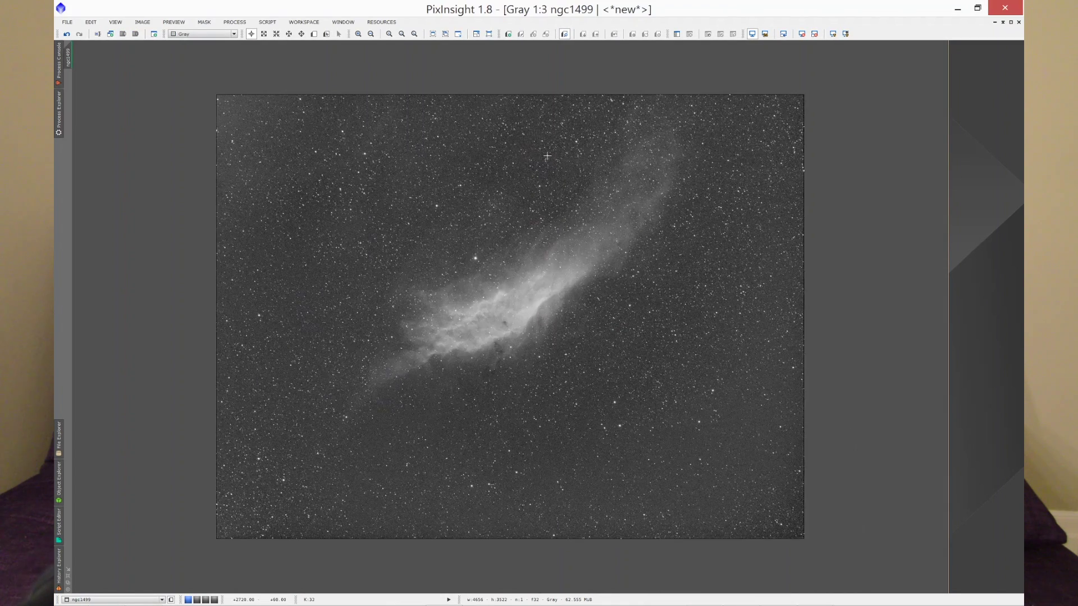
pyautogui.scroll(1, 548, 155)
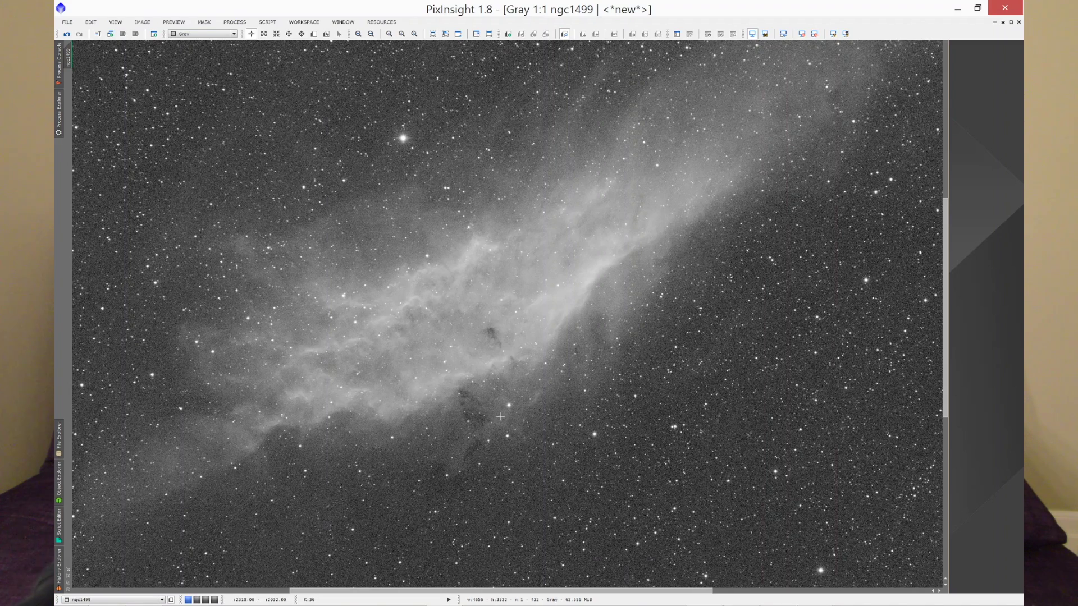
pyautogui.scroll(-1, 499, 416)
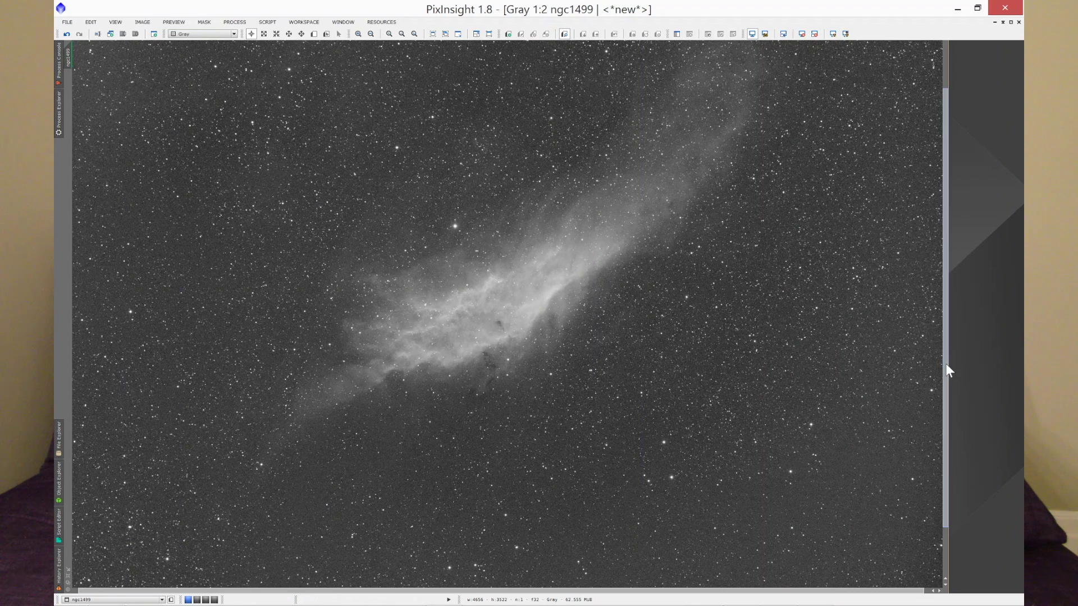
pyautogui.moveTo(946, 385); pyautogui.dragTo(949, 425)
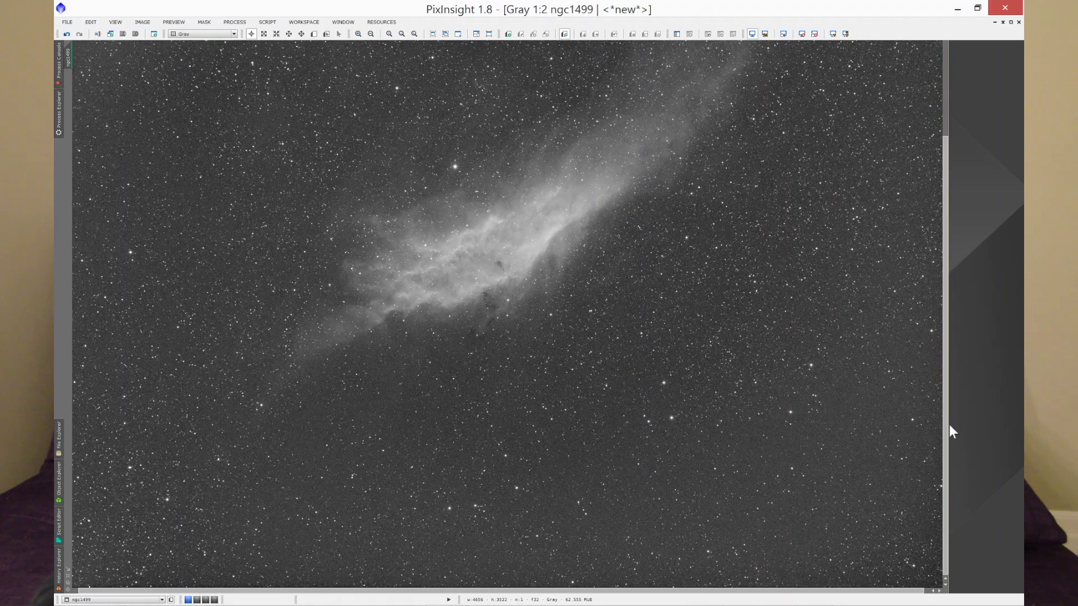
pyautogui.hotkey('ctrl', '+')
pyautogui.hotkey('ctrl', '+')
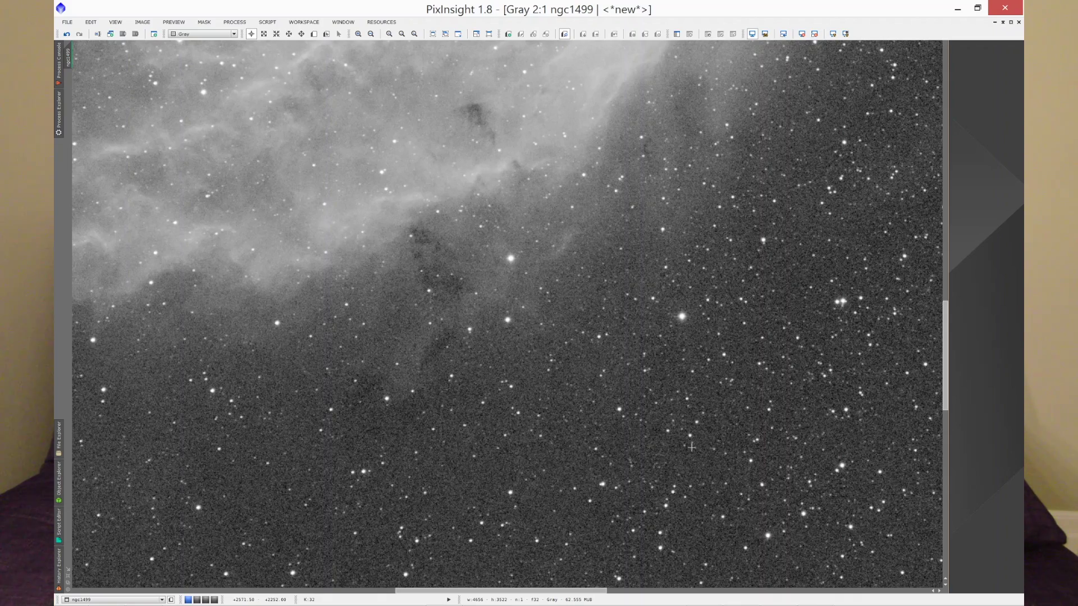
pyautogui.scroll(-3, 692, 447)
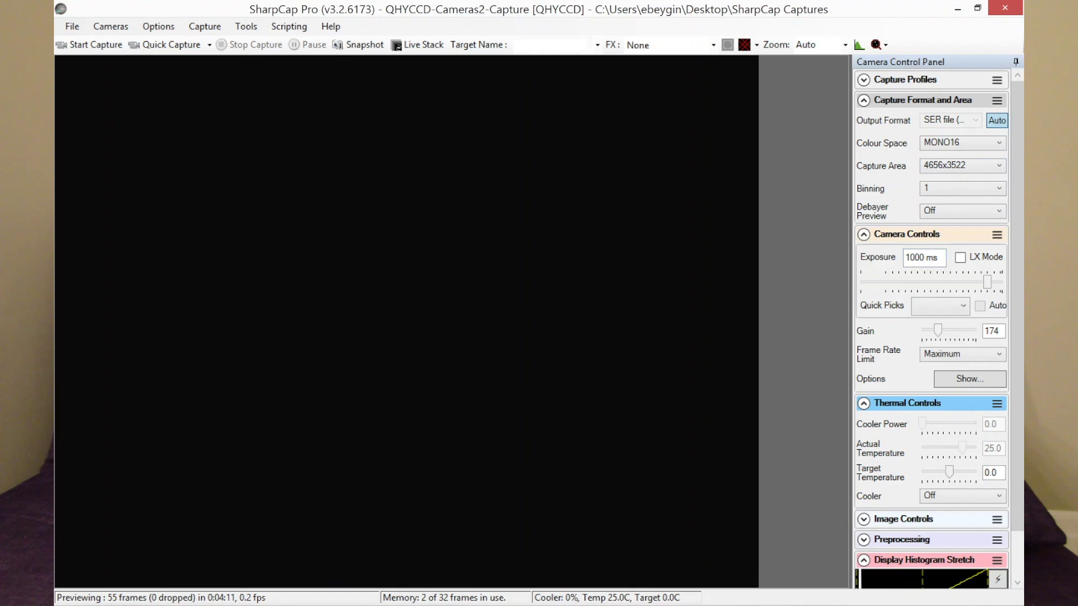
# - Set the camera exposure to 60 s and start capturing frames
pyautogui.doubleClick(915, 257)
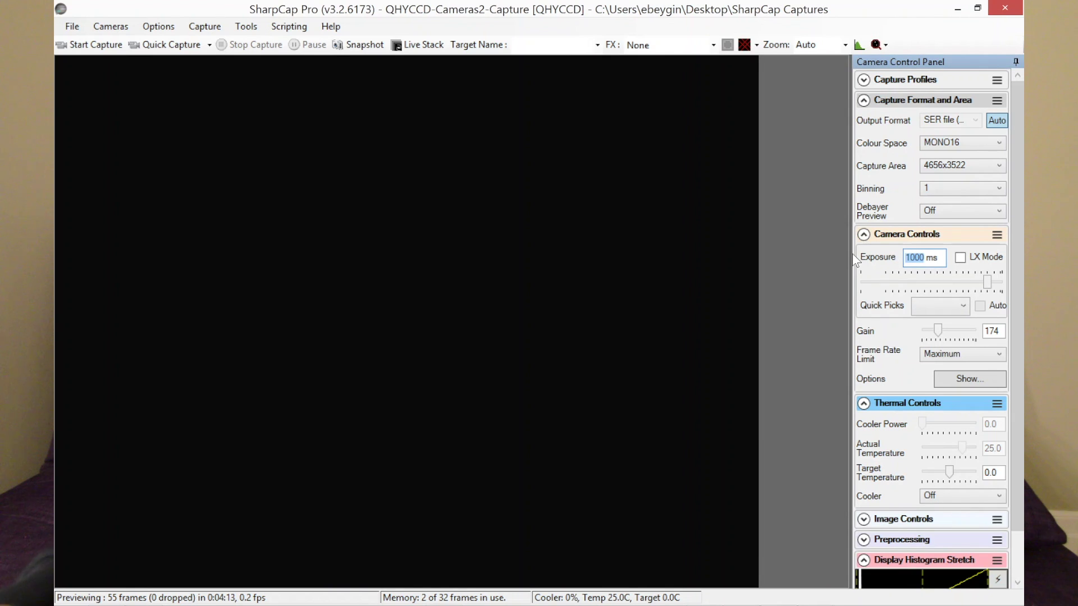
pyautogui.write('60')
pyautogui.press('Right')
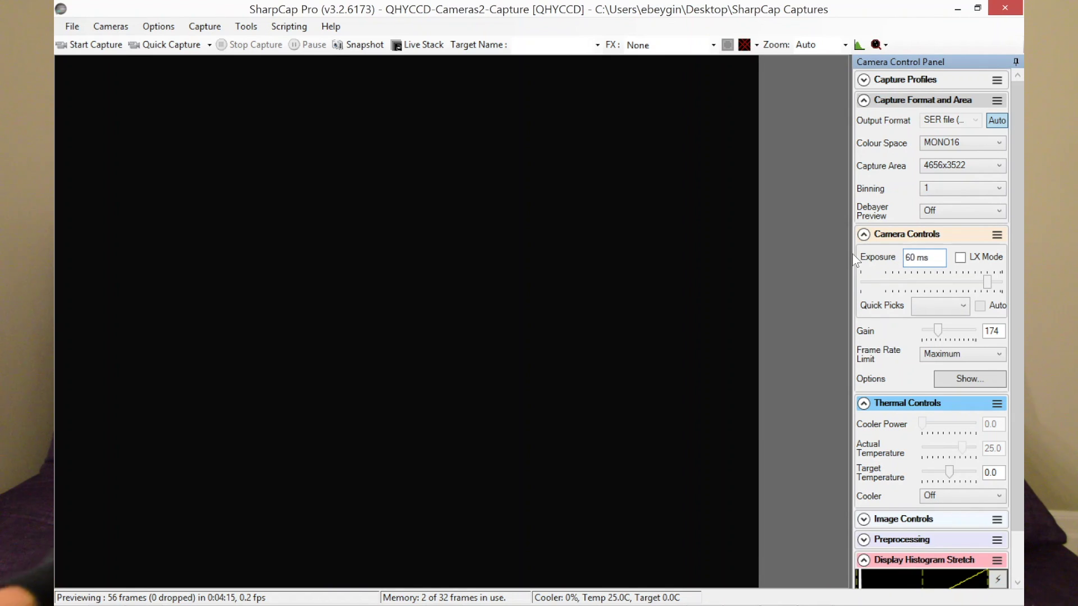
pyautogui.press('Delete')
pyautogui.press('Return')
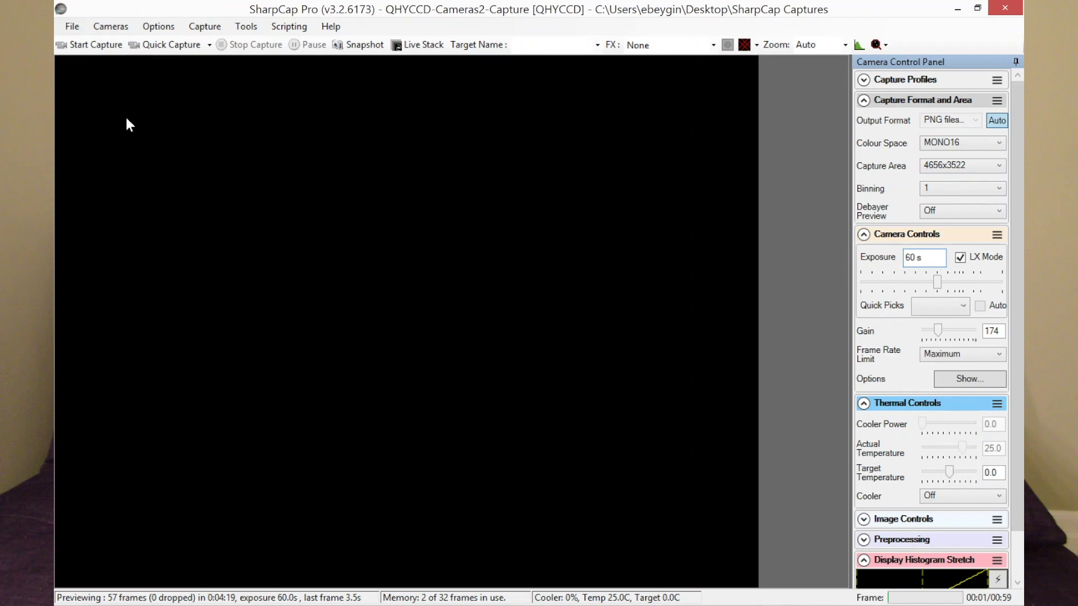
pyautogui.click(96, 45)
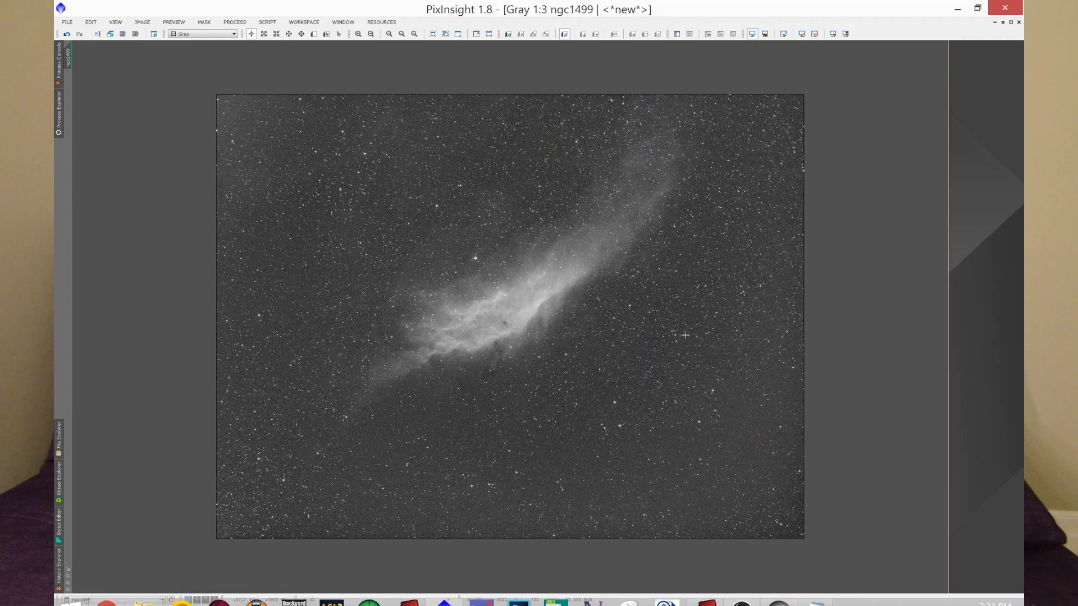
# - Return to the SharpCap window to watch the 20-frame, 60 s capture progress
pyautogui.click(781, 594)
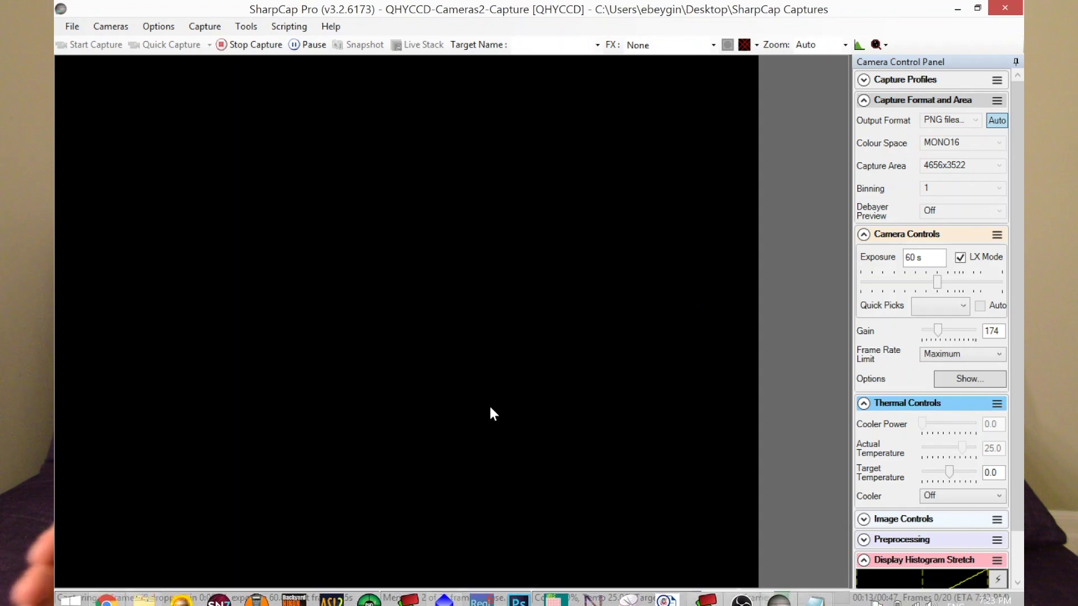